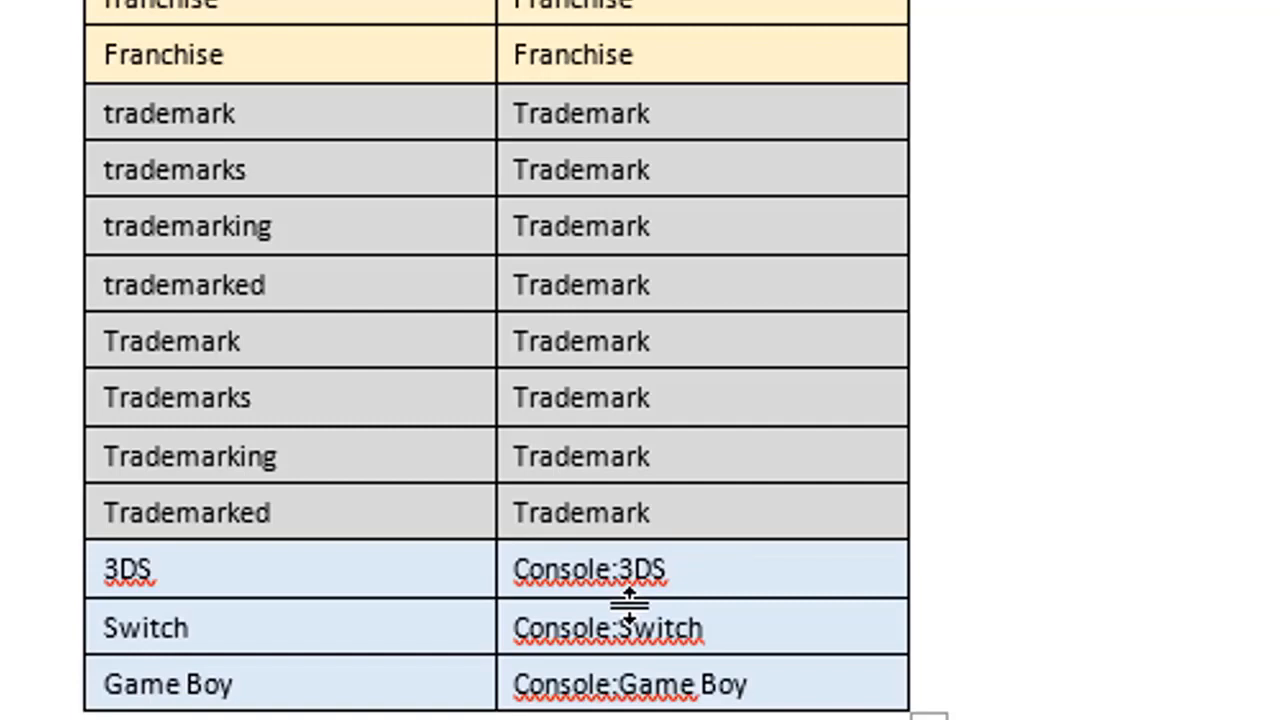
- Try a space after the colon in the 3DS row's index entry and remove it again
{"action": "left_click", "coordinate": [613, 572]}
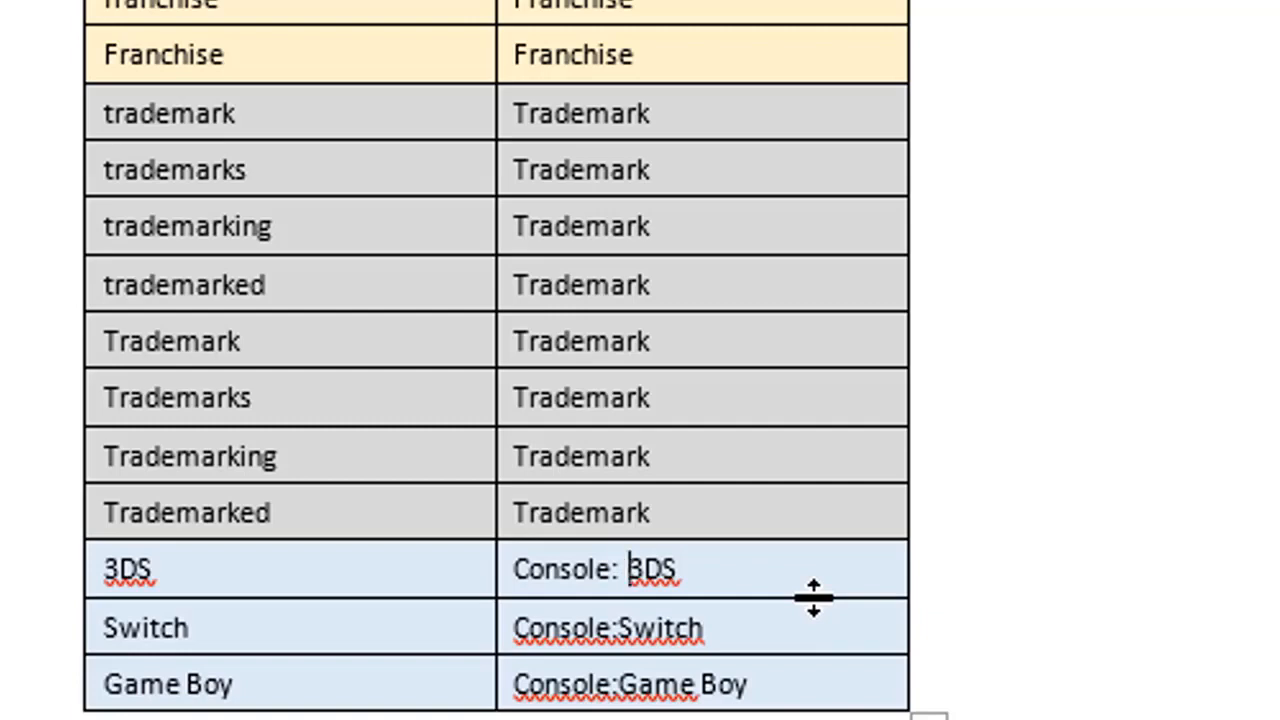
{"action": "key", "text": "BackSpace"}
{"action": "key", "text": "BackSpace"}
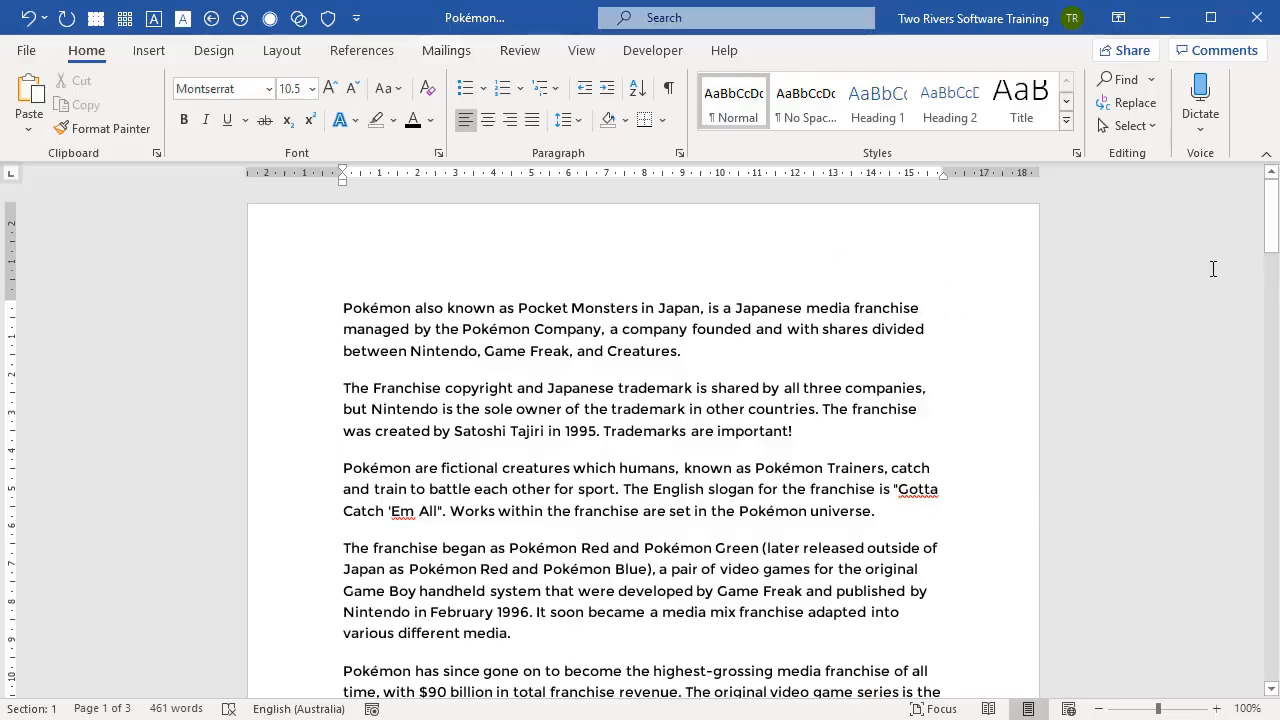
- Show the formatting marks throughout the Pokémon document
{"action": "left_click_drag", "start_coordinate": [1271, 246], "coordinate": [1250, 560]}
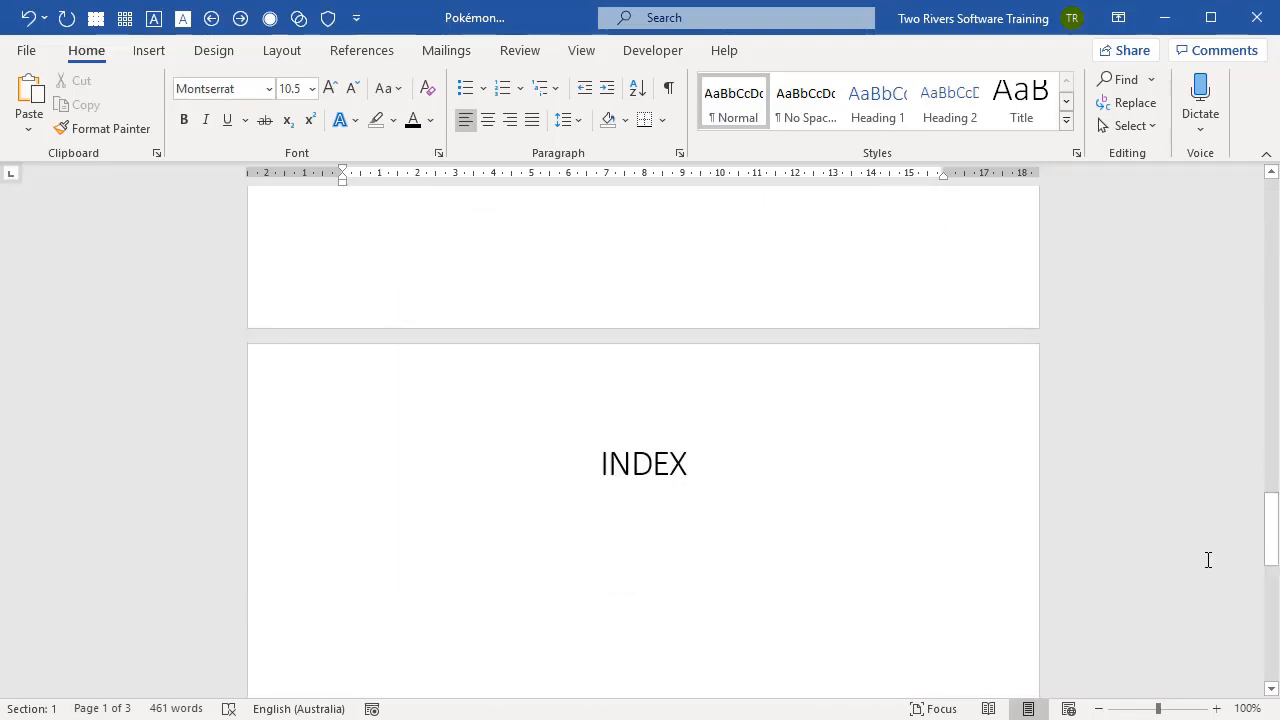
{"action": "left_click", "coordinate": [744, 557]}
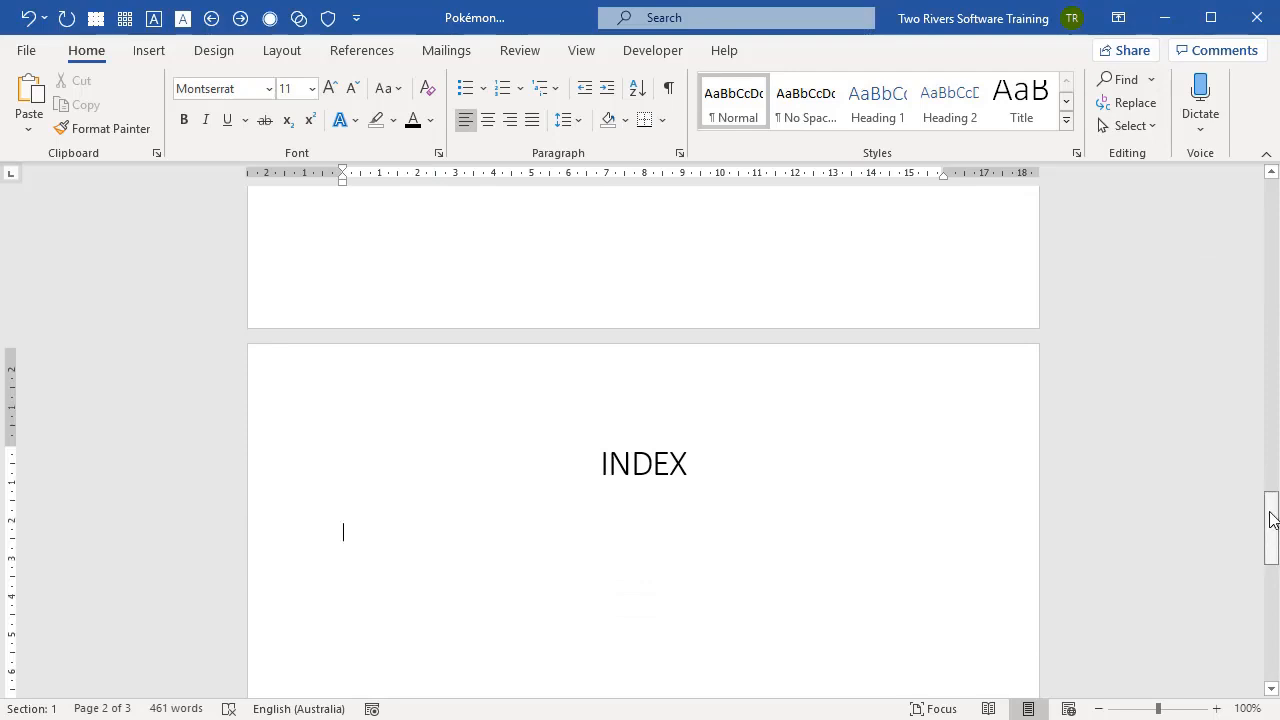
{"action": "left_click_drag", "start_coordinate": [1271, 530], "coordinate": [1277, 212]}
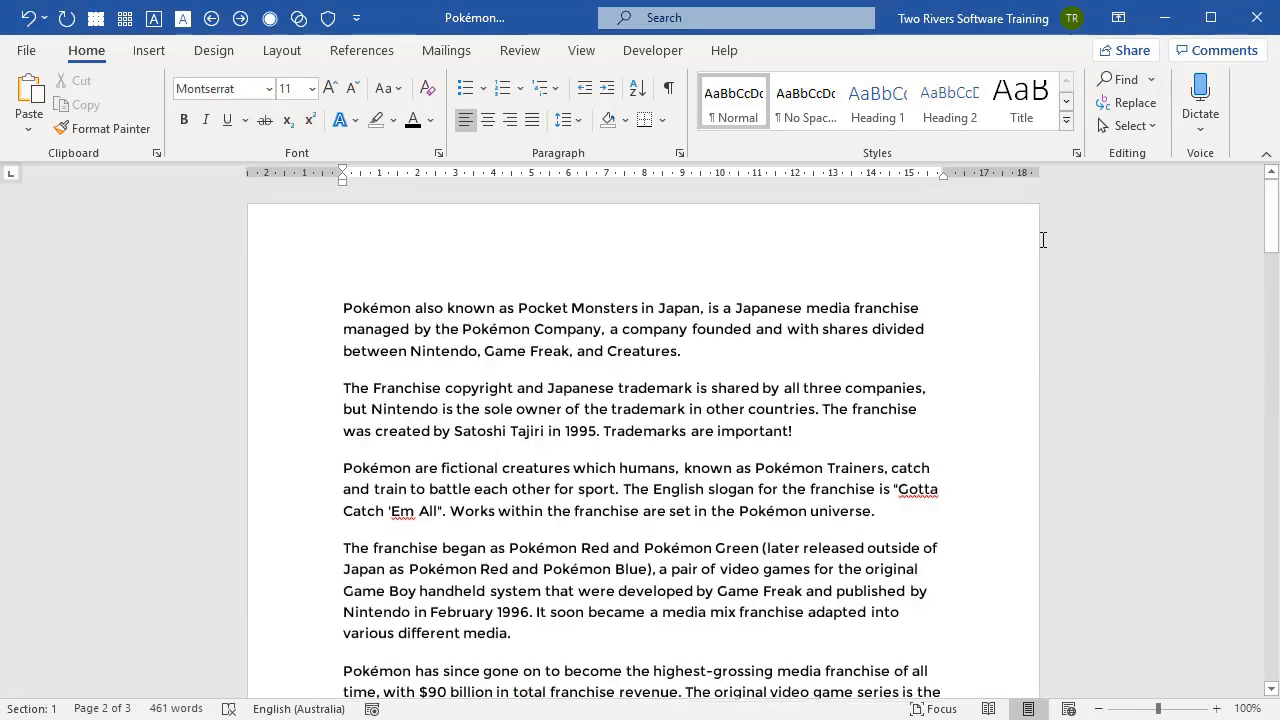
{"action": "left_click", "coordinate": [671, 90]}
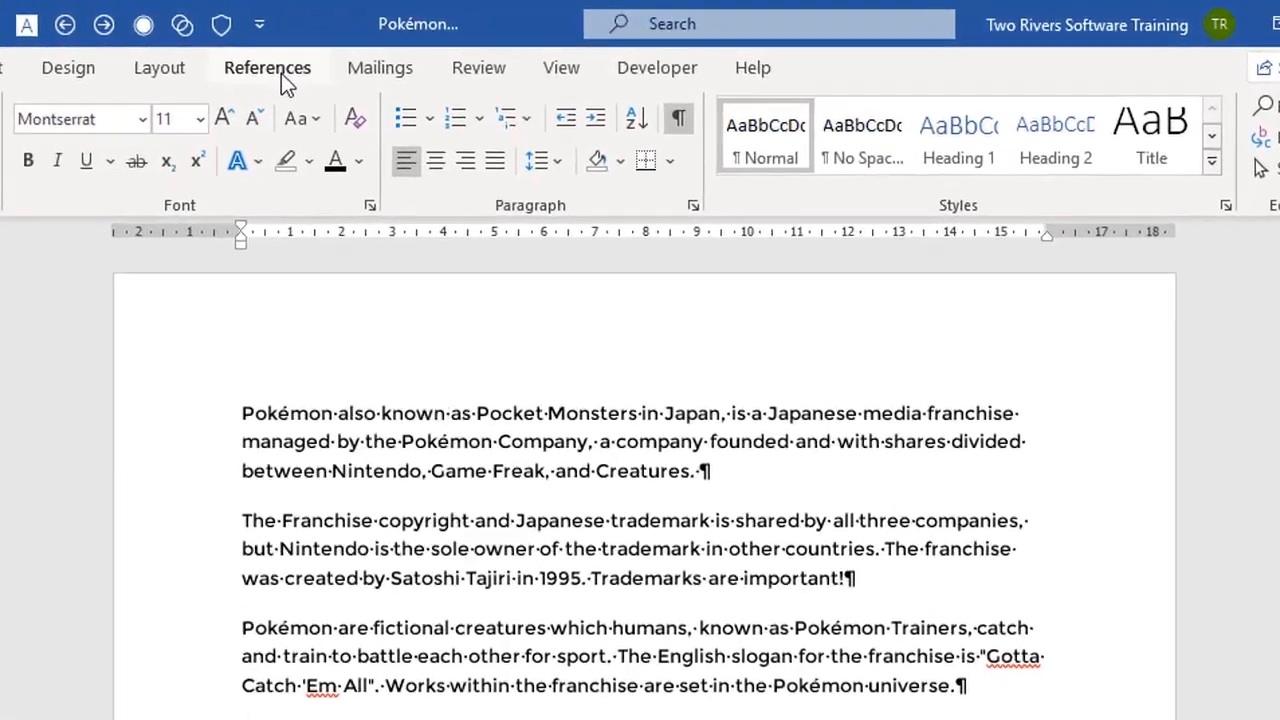
- AutoMark the index entries in the Pokémon document using the concordance file Concordance.docx
{"action": "left_click", "coordinate": [334, 68]}
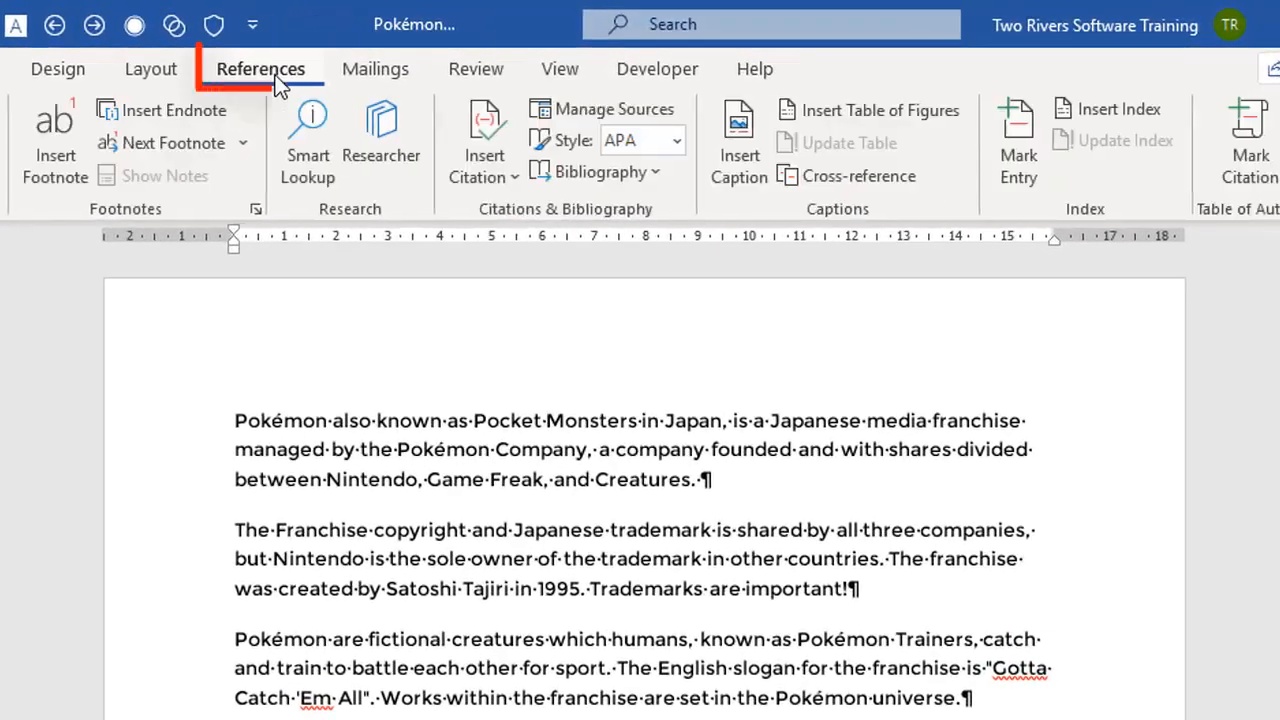
{"action": "left_click", "coordinate": [1115, 109]}
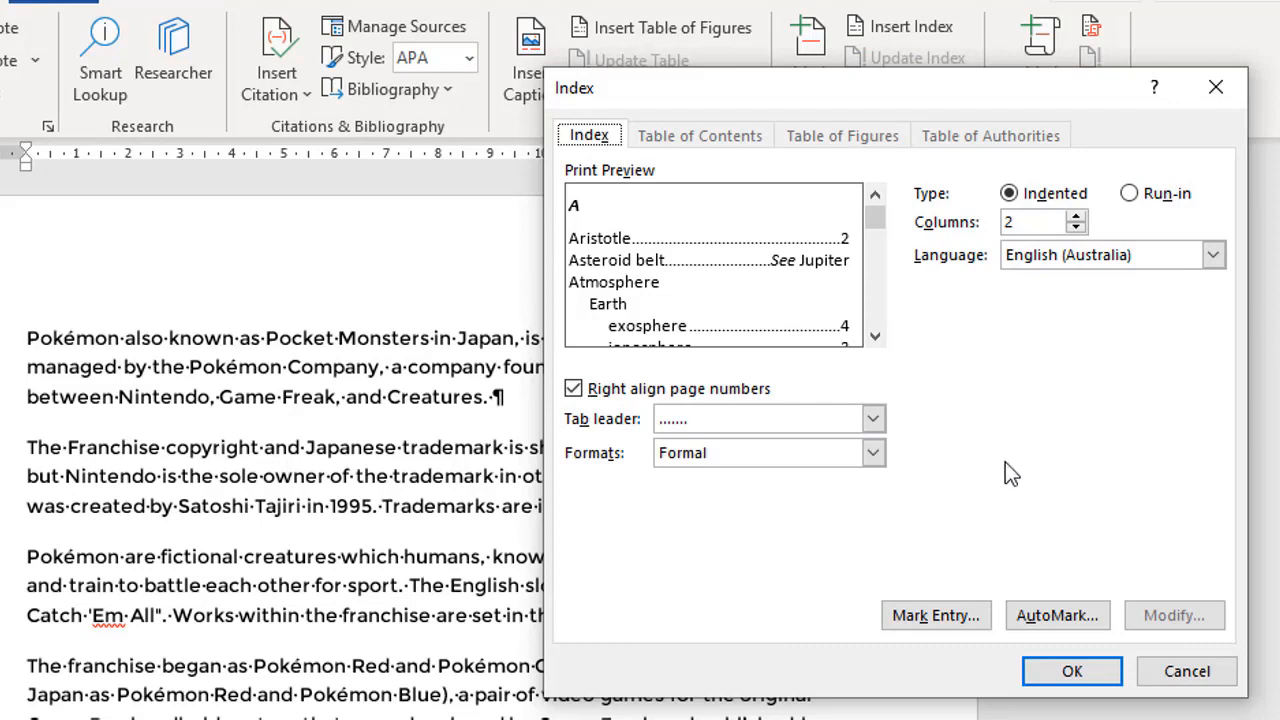
{"action": "left_click", "coordinate": [1057, 615]}
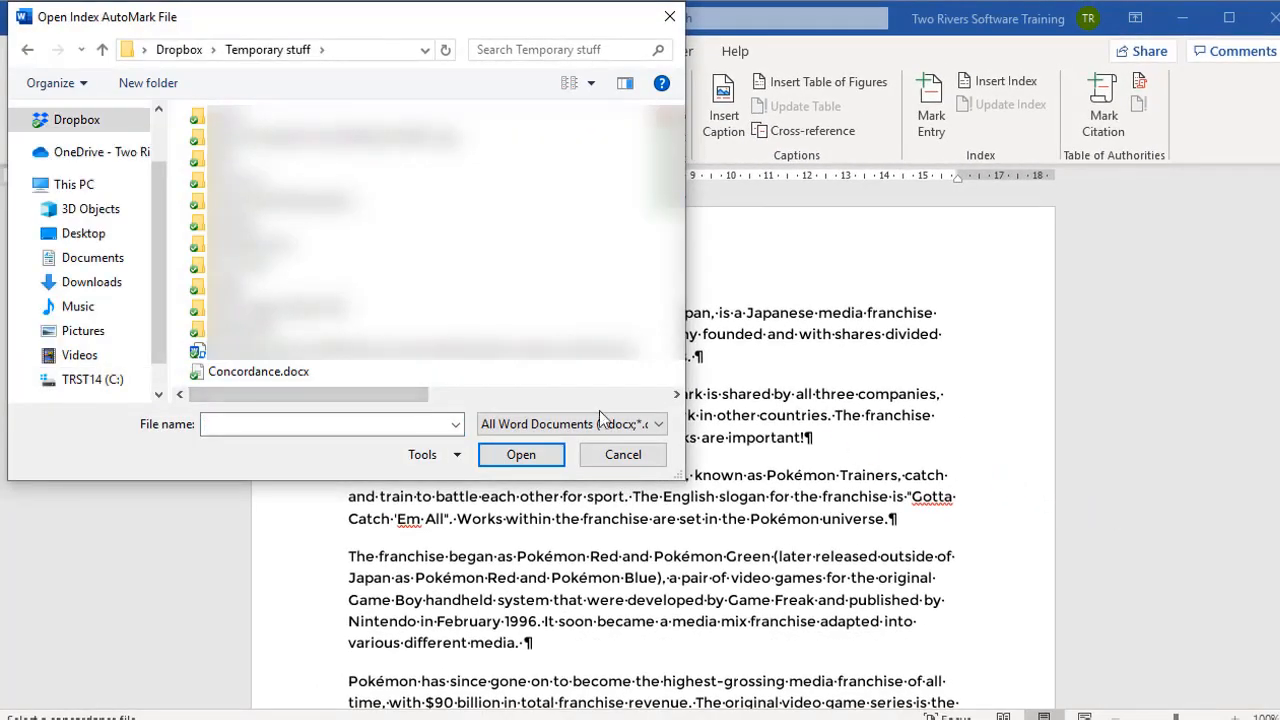
{"action": "left_click", "coordinate": [266, 372]}
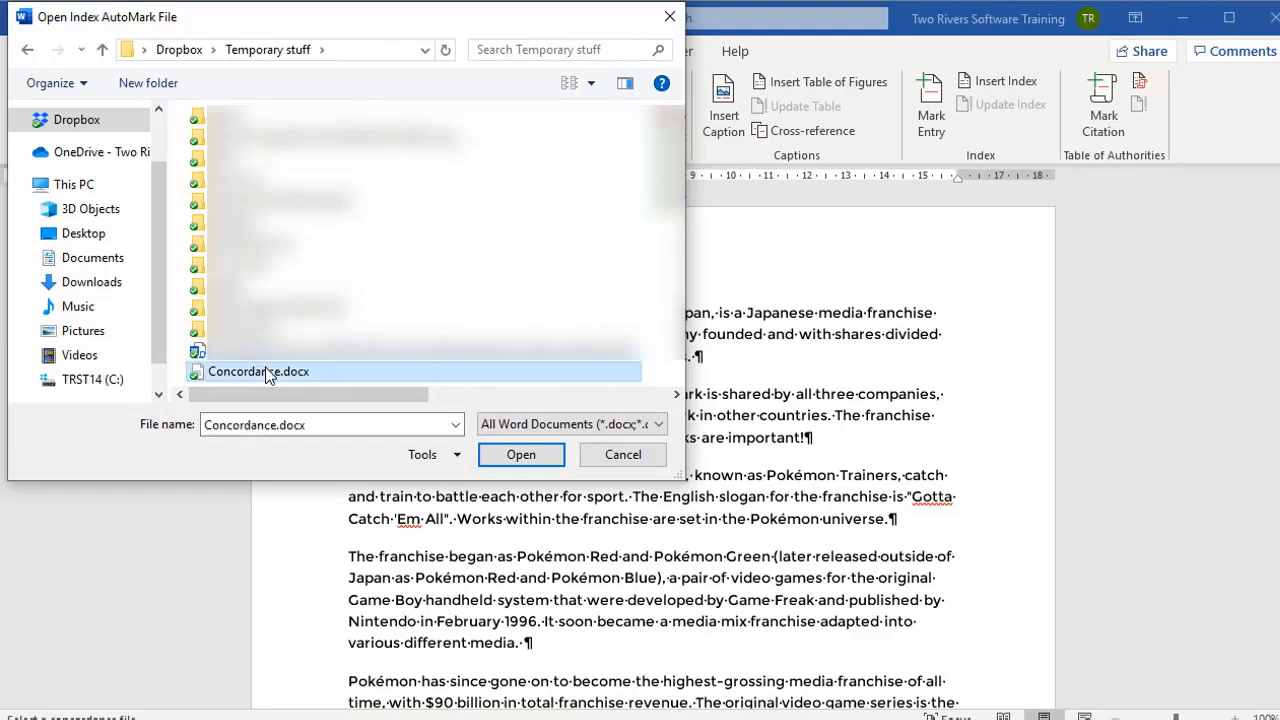
{"action": "left_click", "coordinate": [520, 454]}
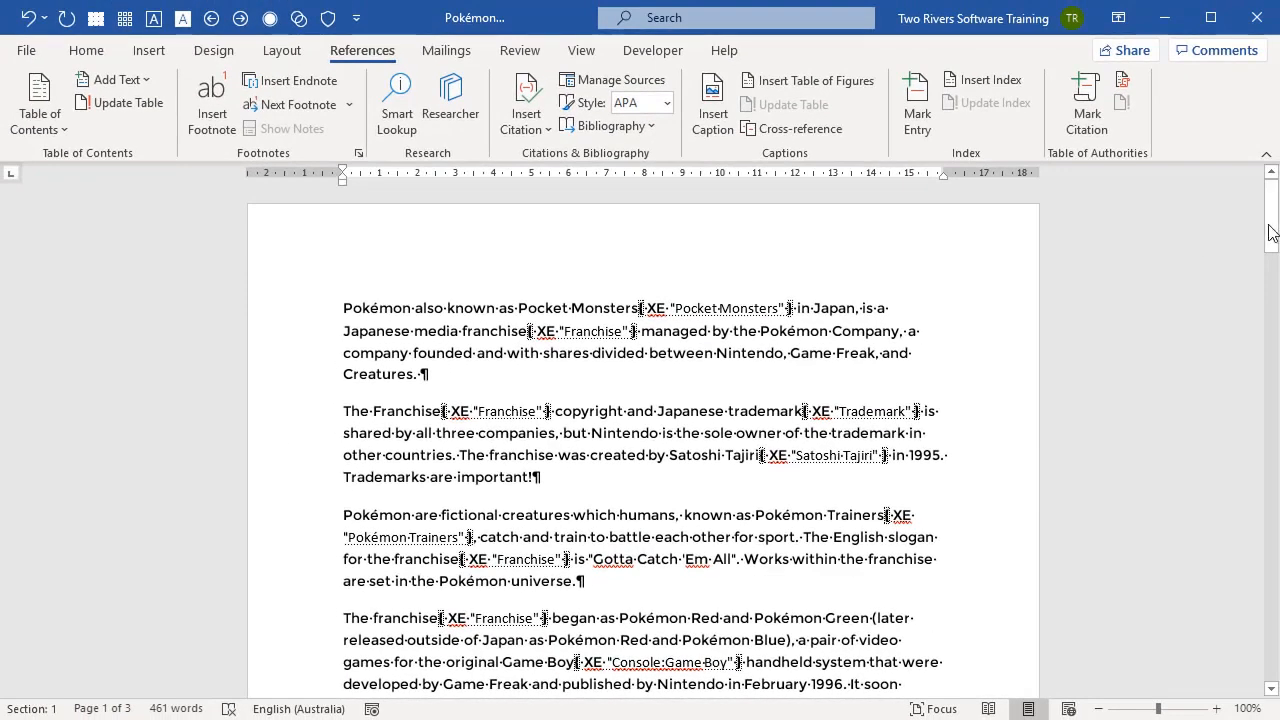
- Insert an indented two-column index in the Formal format, with right-aligned page numbers and dotted leaders, below the INDEX heading
{"action": "left_click_drag", "start_coordinate": [1275, 230], "coordinate": [1272, 558]}
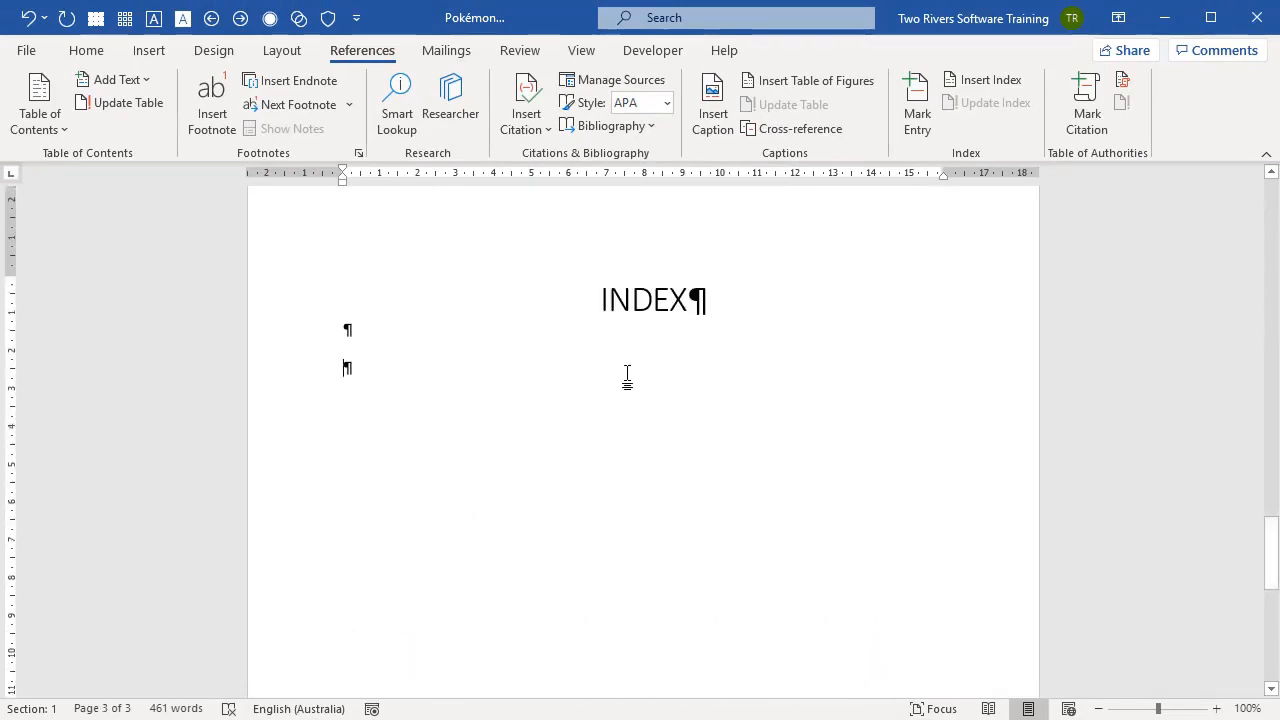
{"action": "left_click", "coordinate": [984, 86]}
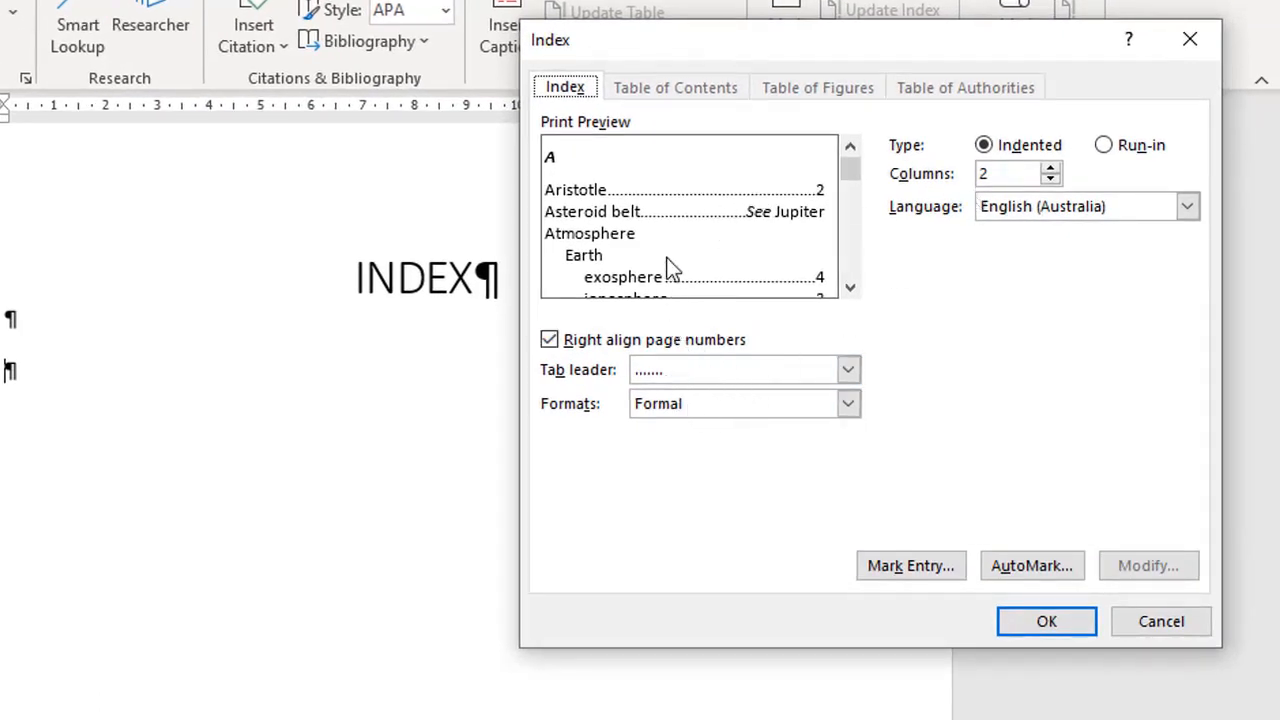
{"action": "left_click", "coordinate": [1049, 612]}
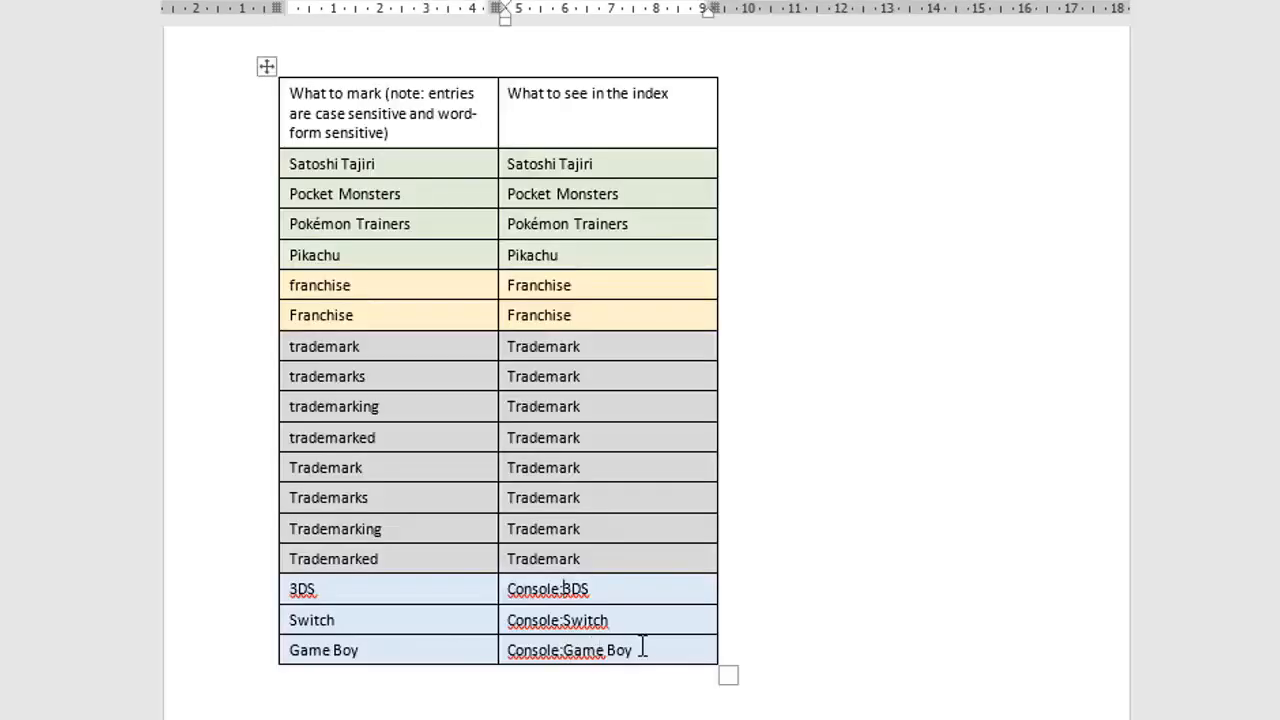
- Add a row at the end of the concordance table with "Japan" as both the text to mark and the index entry
{"action": "left_click", "coordinate": [643, 648]}
{"action": "key", "text": "Tab"}
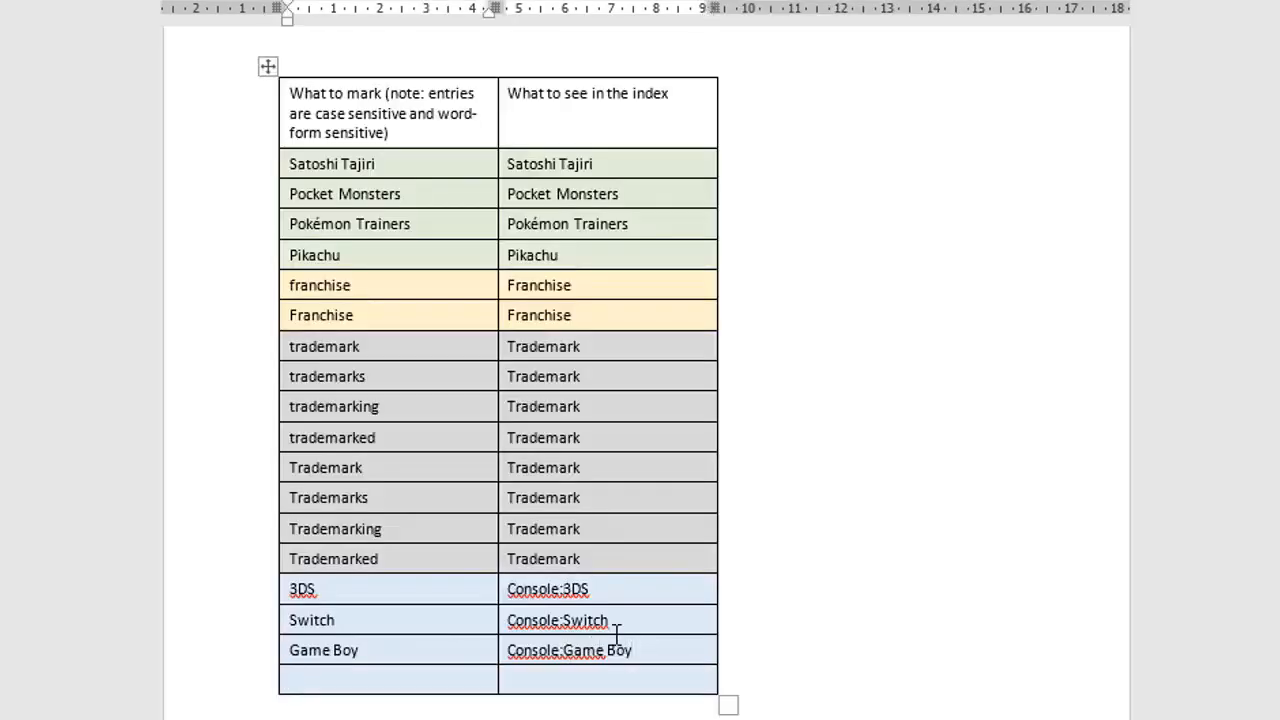
{"action": "type", "text": "Japan"}
{"action": "key", "text": "Tab"}
{"action": "type", "text": "Japan"}
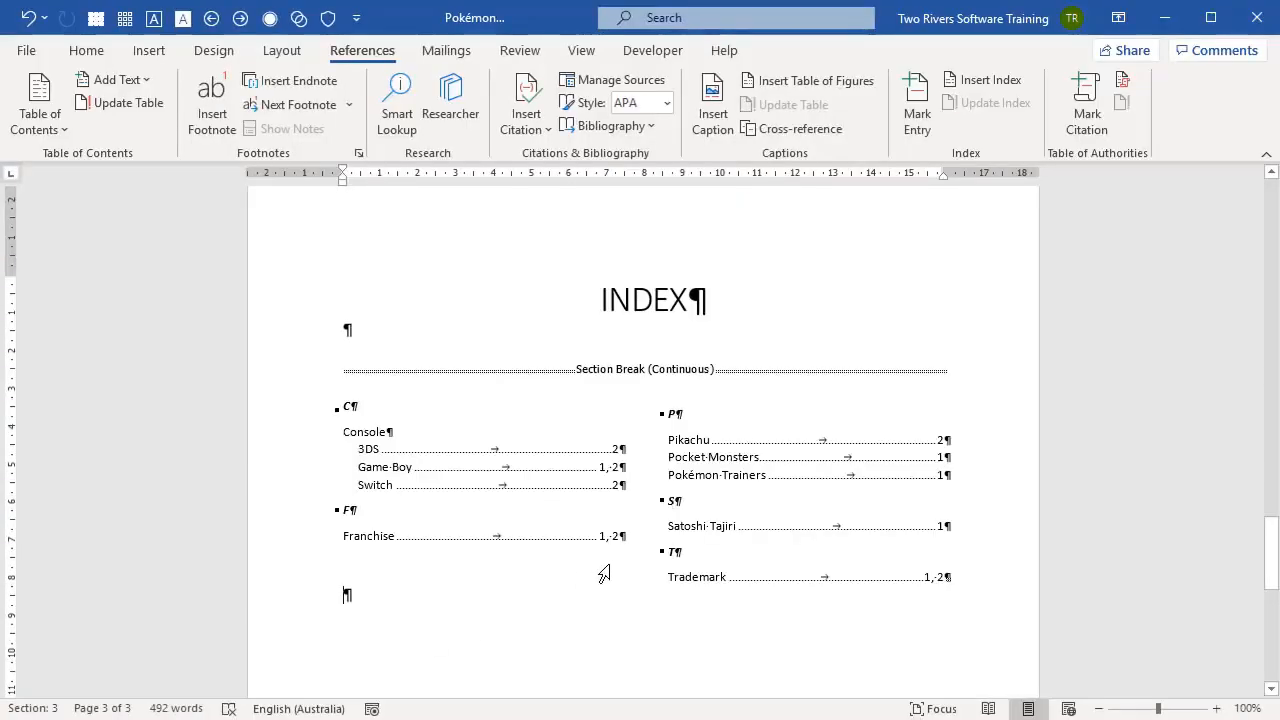
- Run AutoMark again on the Pokémon document with Concordance.docx to mark the added Japan term, and check the marked text
{"action": "left_click", "coordinate": [997, 79]}
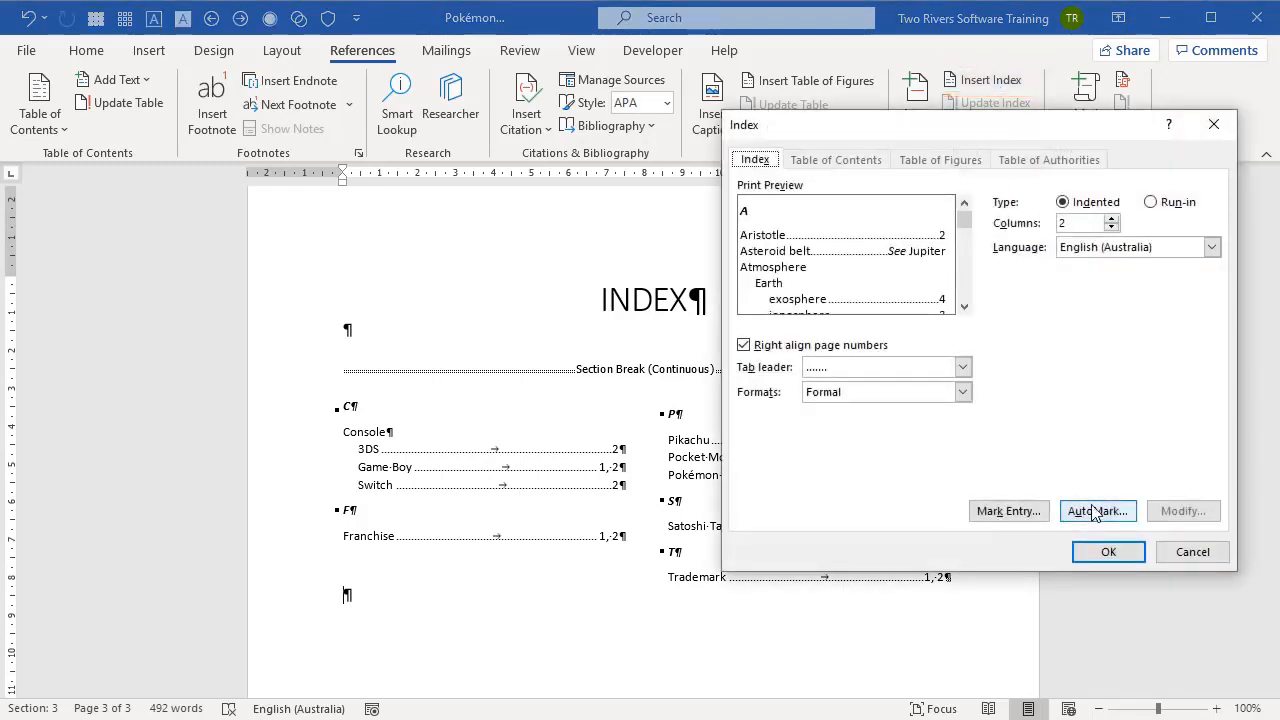
{"action": "left_click", "coordinate": [1094, 511]}
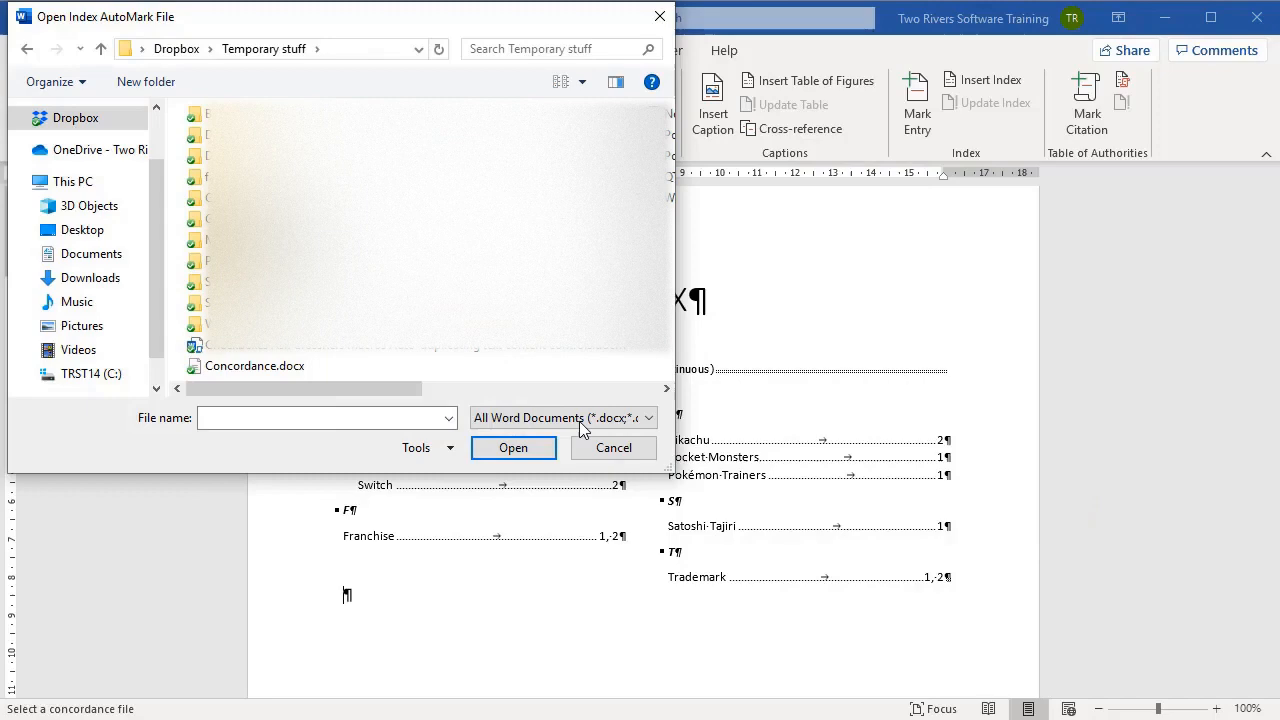
{"action": "left_click", "coordinate": [258, 366]}
{"action": "left_click", "coordinate": [510, 447]}
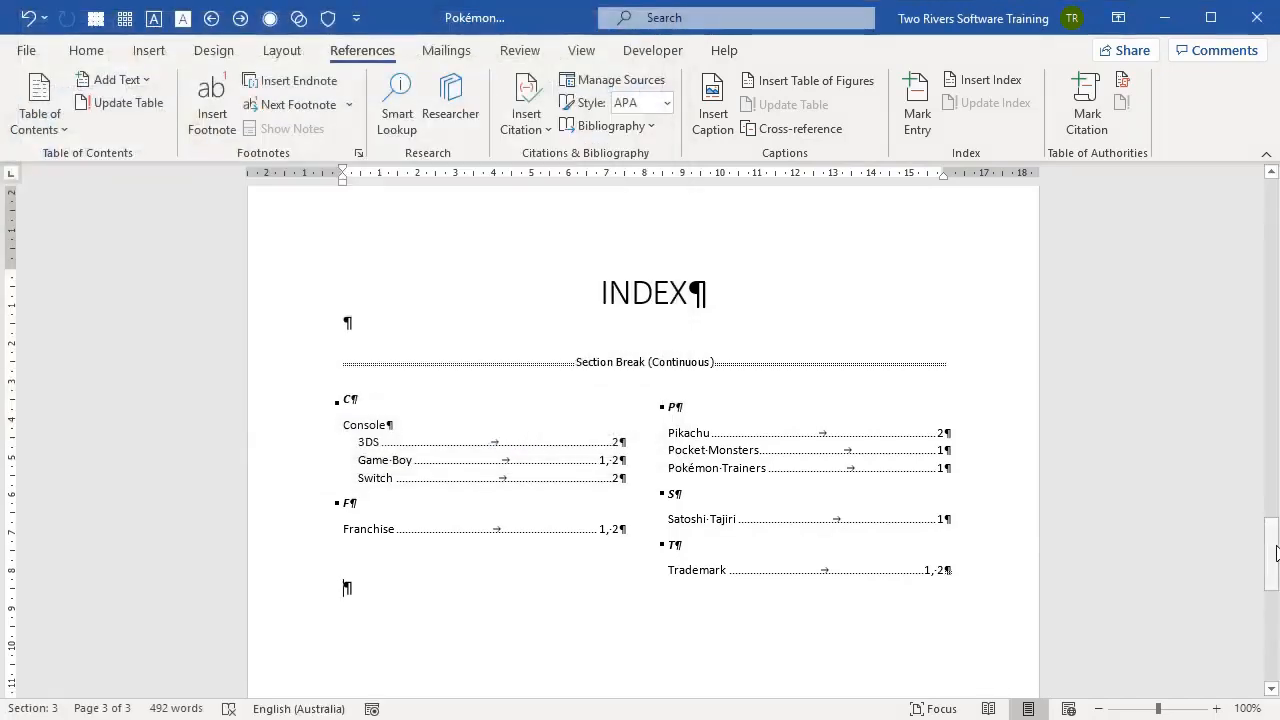
{"action": "left_click_drag", "start_coordinate": [1271, 537], "coordinate": [1277, 383]}
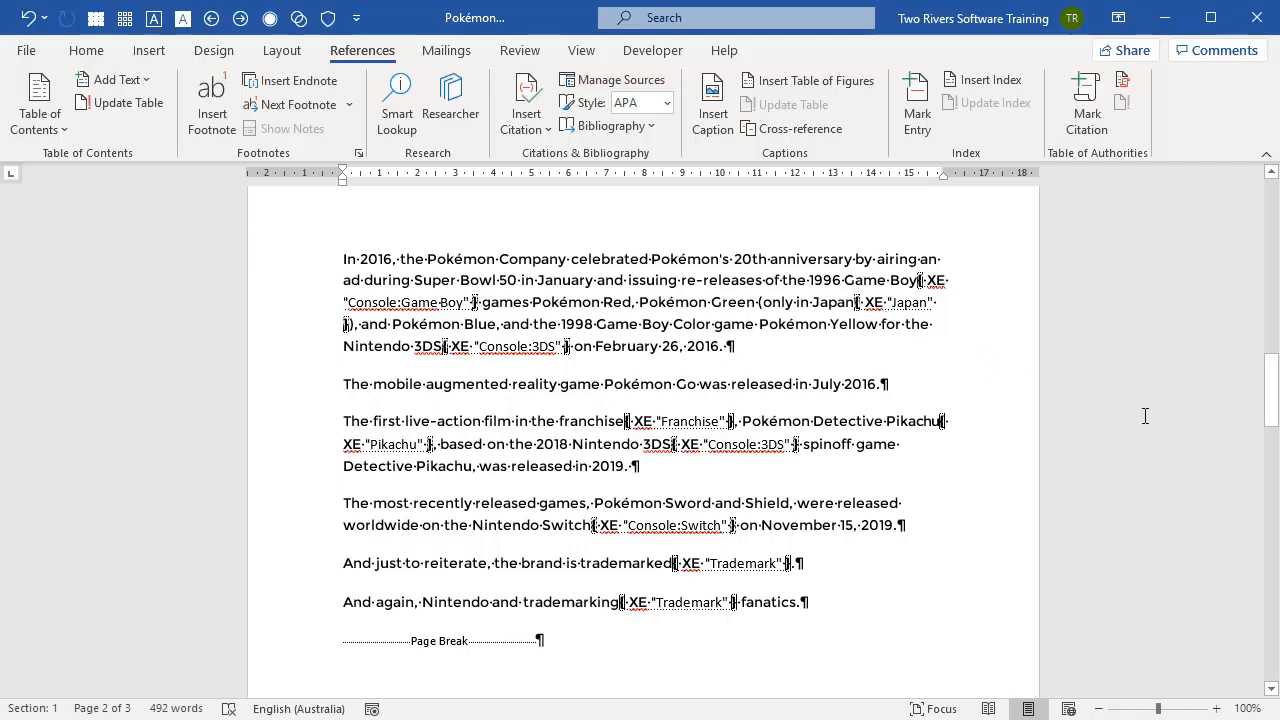
- Update the index below the INDEX heading with the newly marked entries
{"action": "left_click_drag", "start_coordinate": [1268, 411], "coordinate": [1186, 560]}
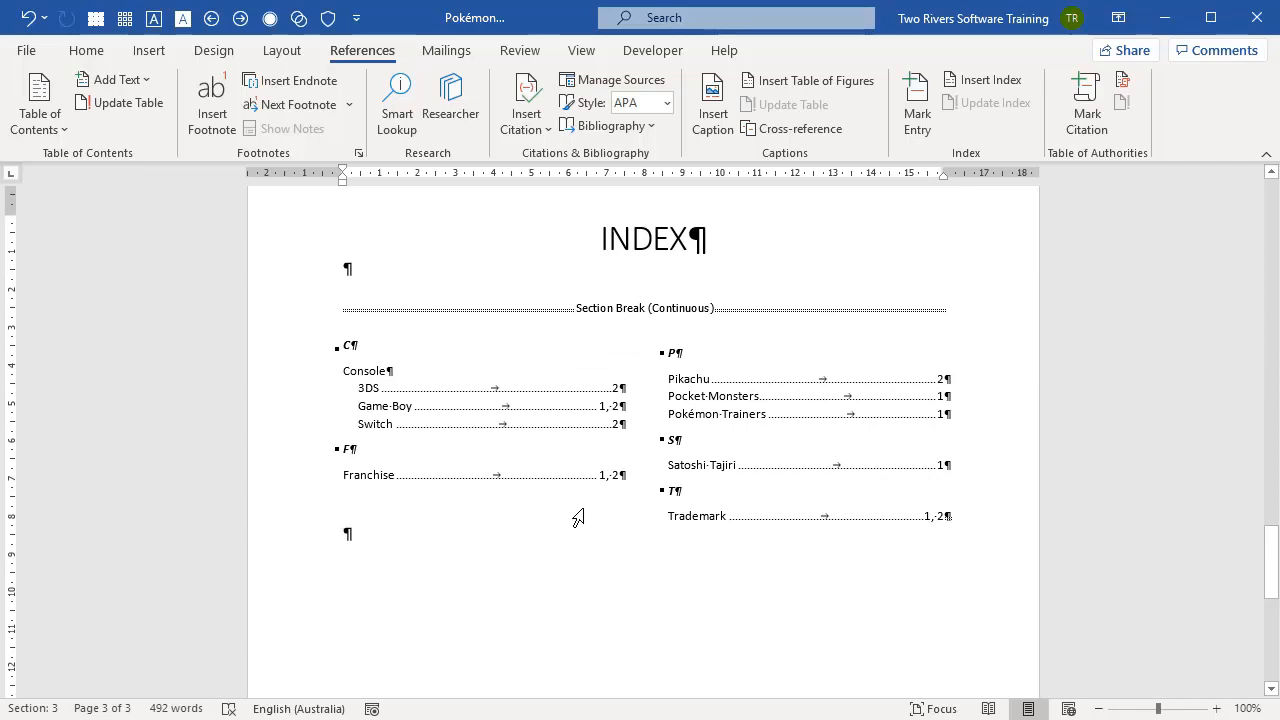
{"action": "left_click", "coordinate": [546, 421]}
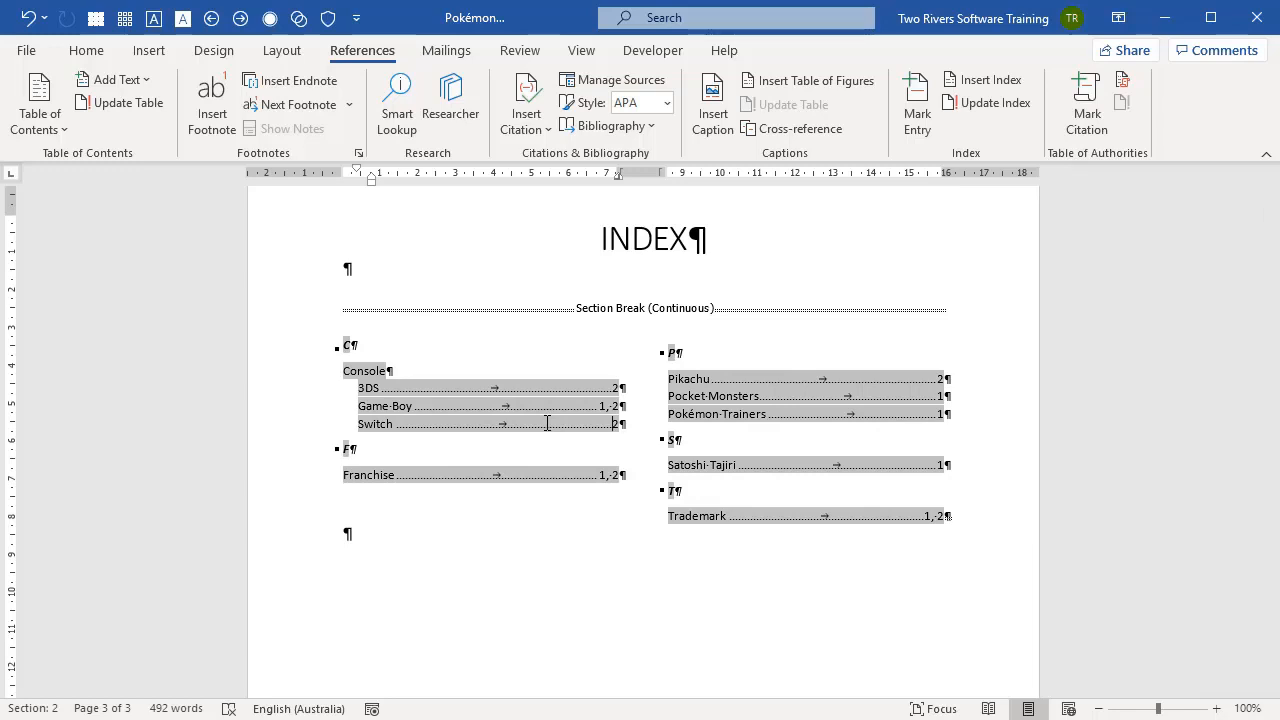
{"action": "key", "text": "F9"}
{"action": "right_click", "coordinate": [565, 408]}
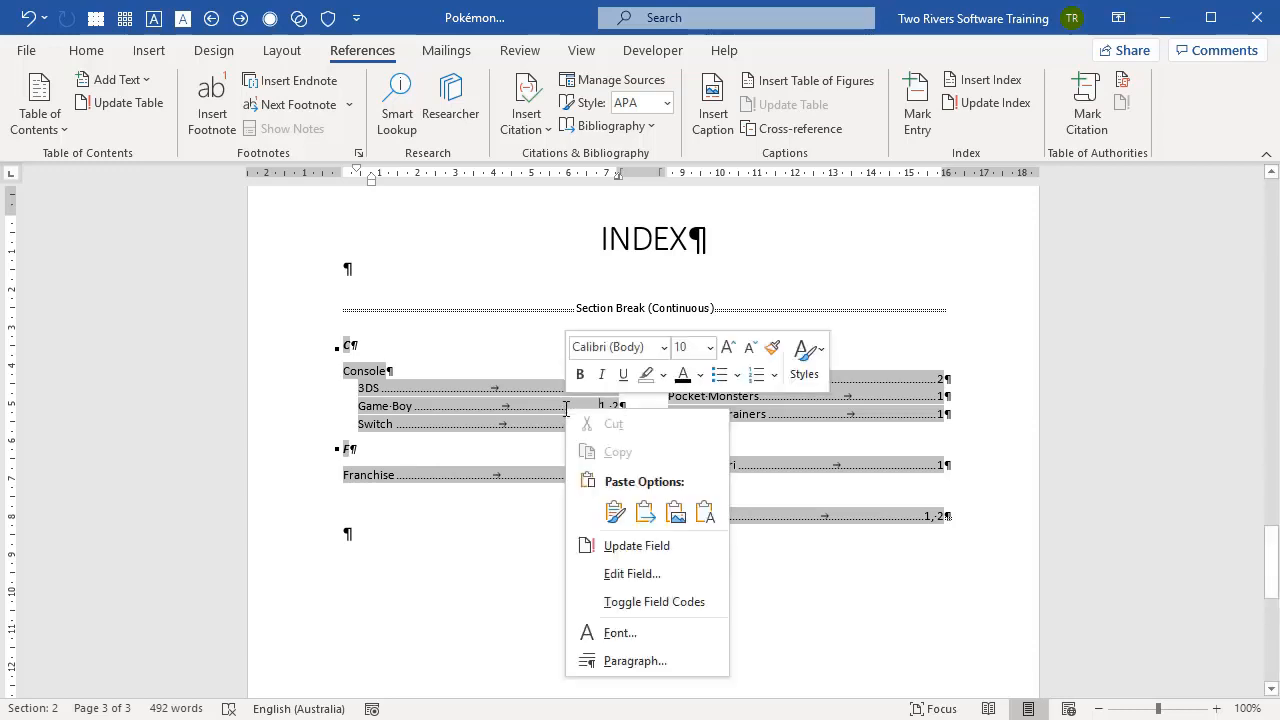
{"action": "left_click", "coordinate": [987, 104]}
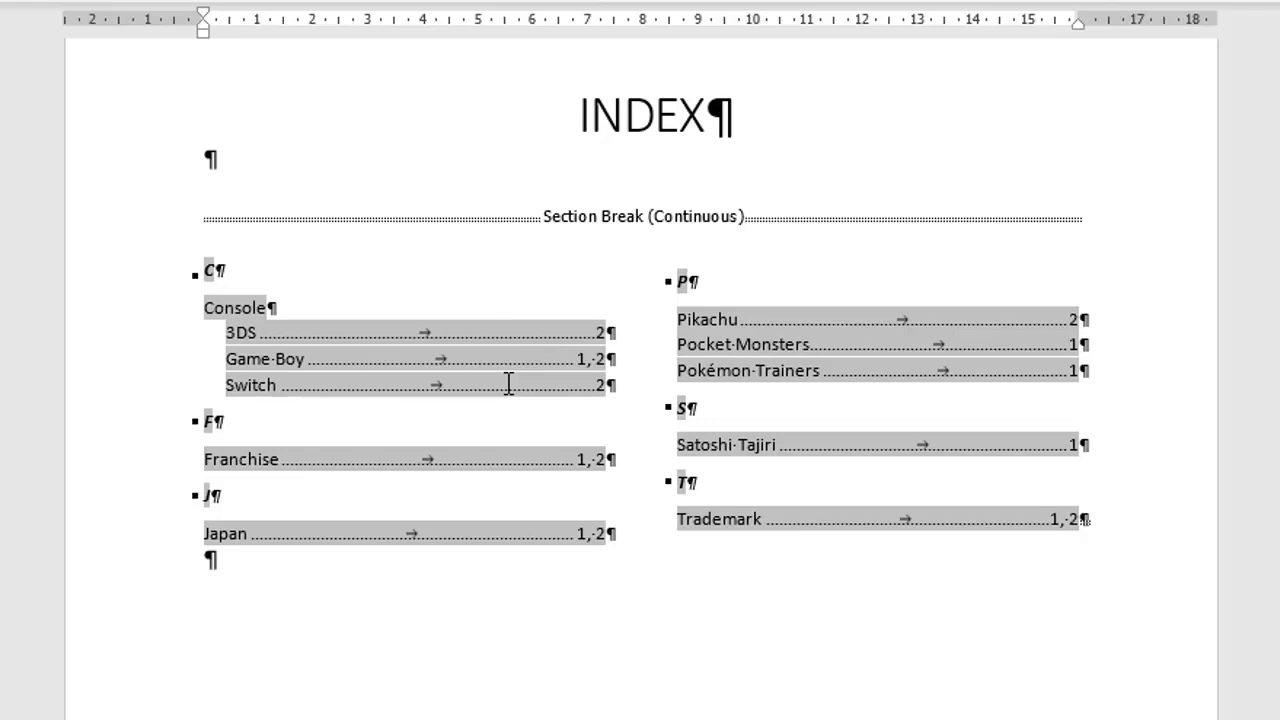
{"action": "scroll", "coordinate": [640, 400], "scroll_direction": "up", "scroll_amount": 10}
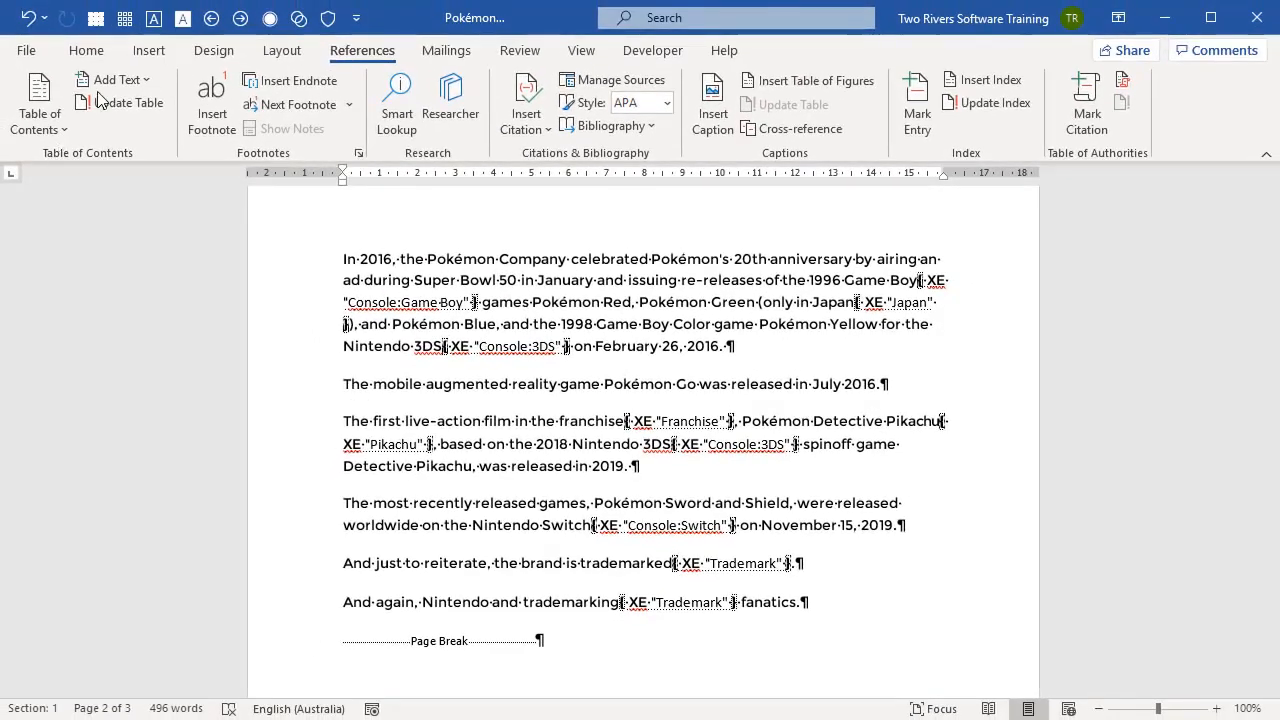
{"action": "left_click", "coordinate": [88, 52]}
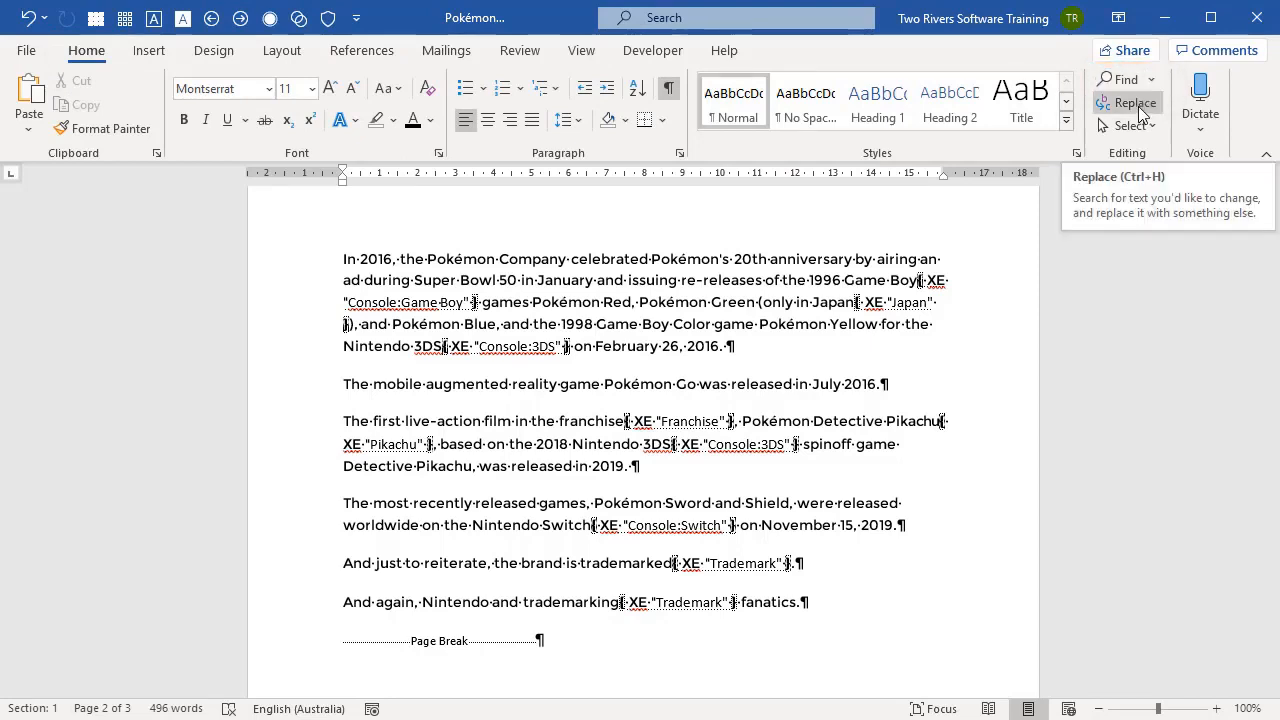
{"action": "left_click", "coordinate": [1136, 103]}
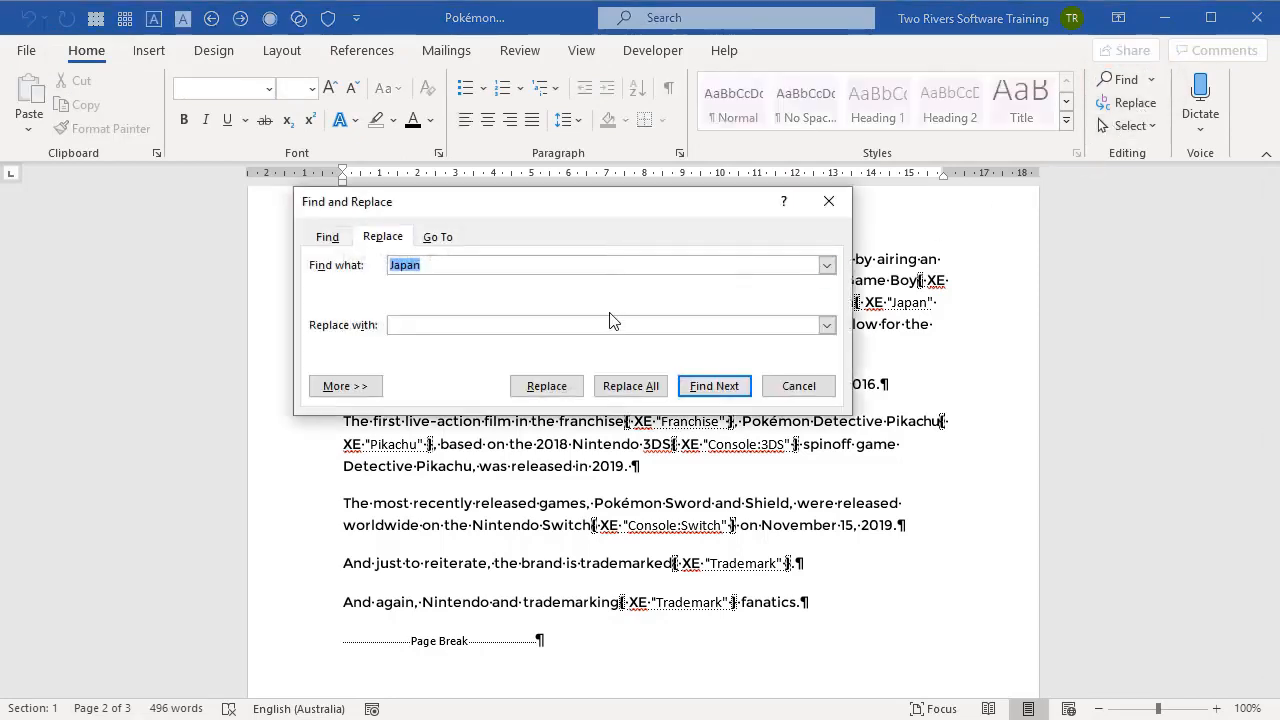
{"action": "left_click", "coordinate": [829, 201]}
{"action": "key", "text": "ctrl+f"}
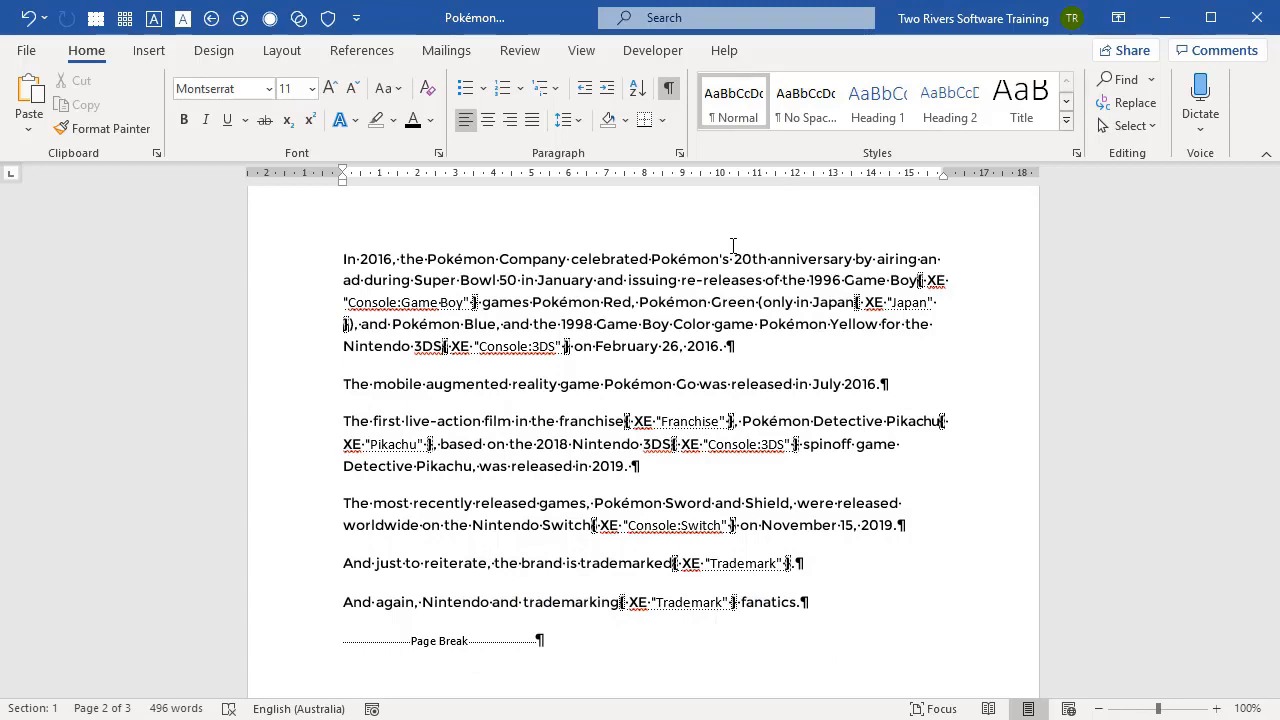
- Remove all index entry fields from the document by replacing every "^d XE" match with nothing
{"action": "key", "text": "ctrl+h"}
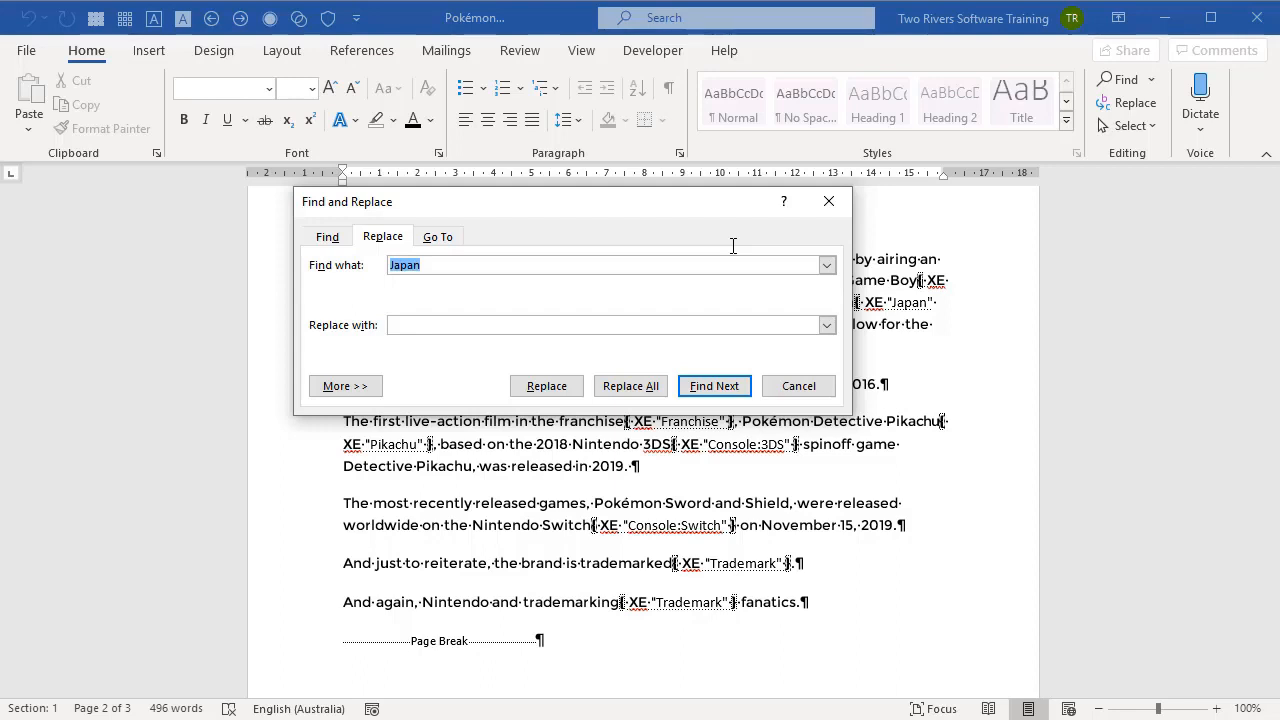
{"action": "key", "text": "Delete"}
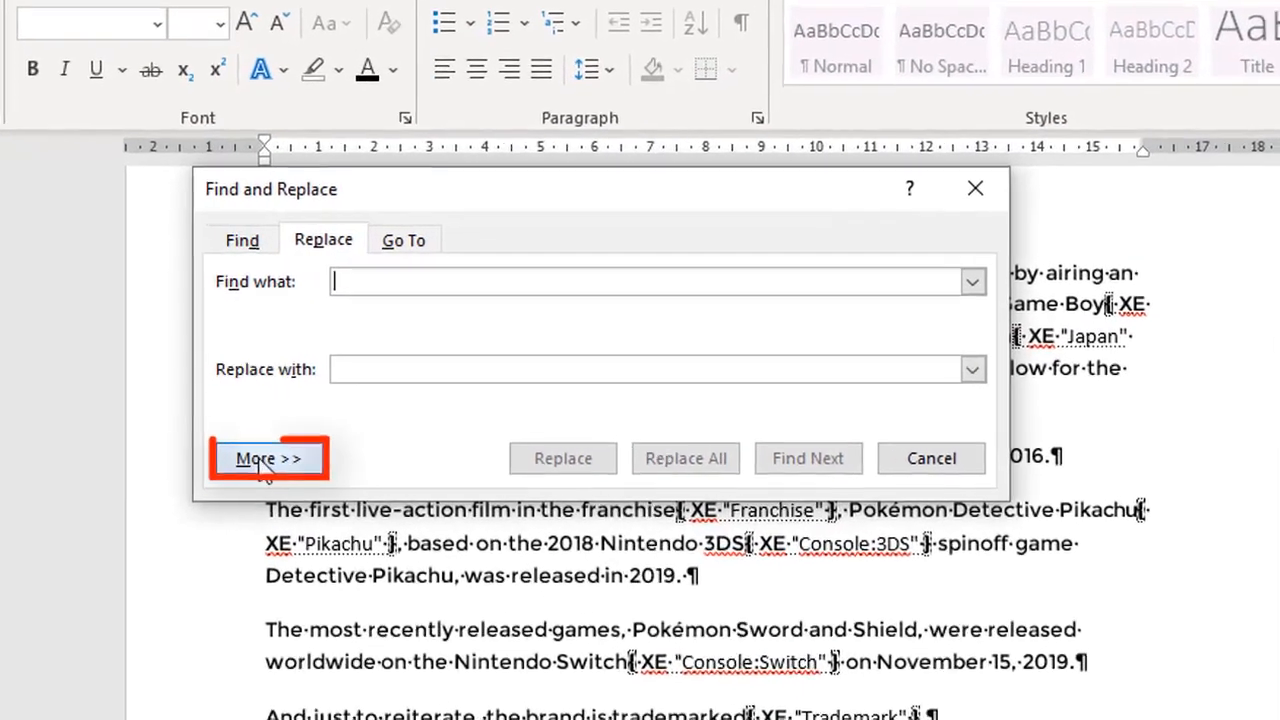
{"action": "left_click", "coordinate": [258, 459]}
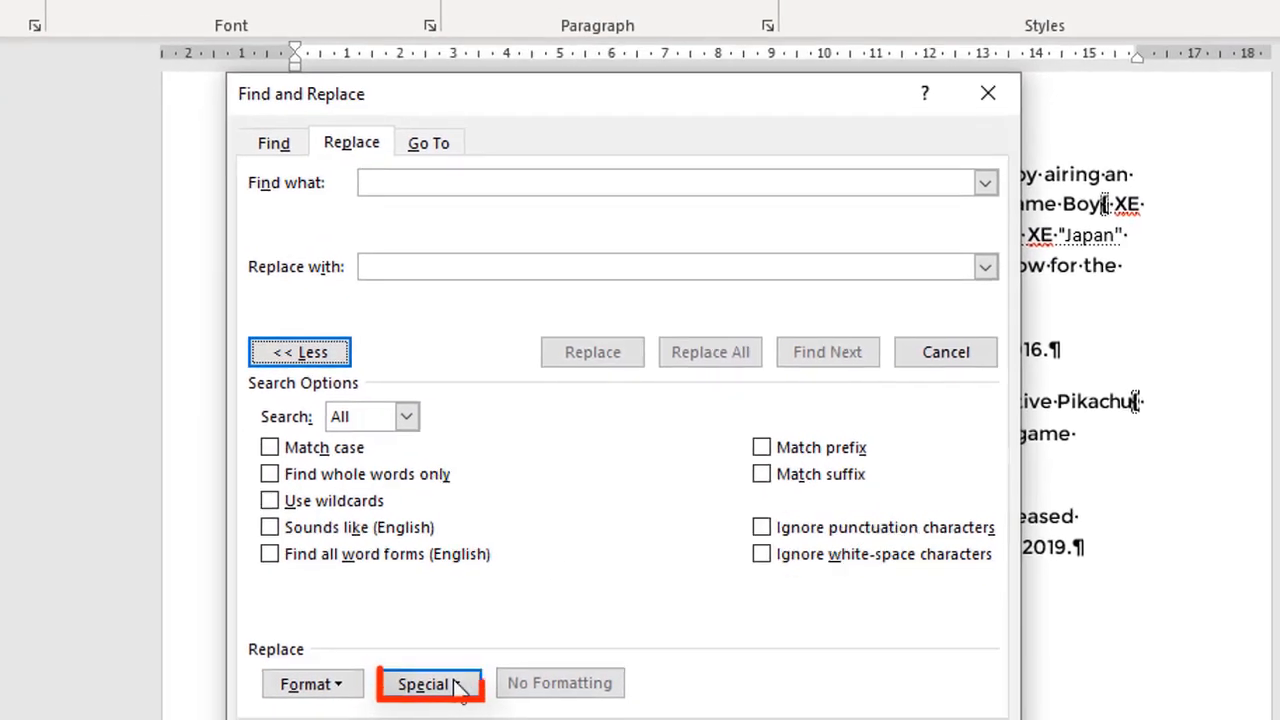
{"action": "left_click", "coordinate": [436, 681]}
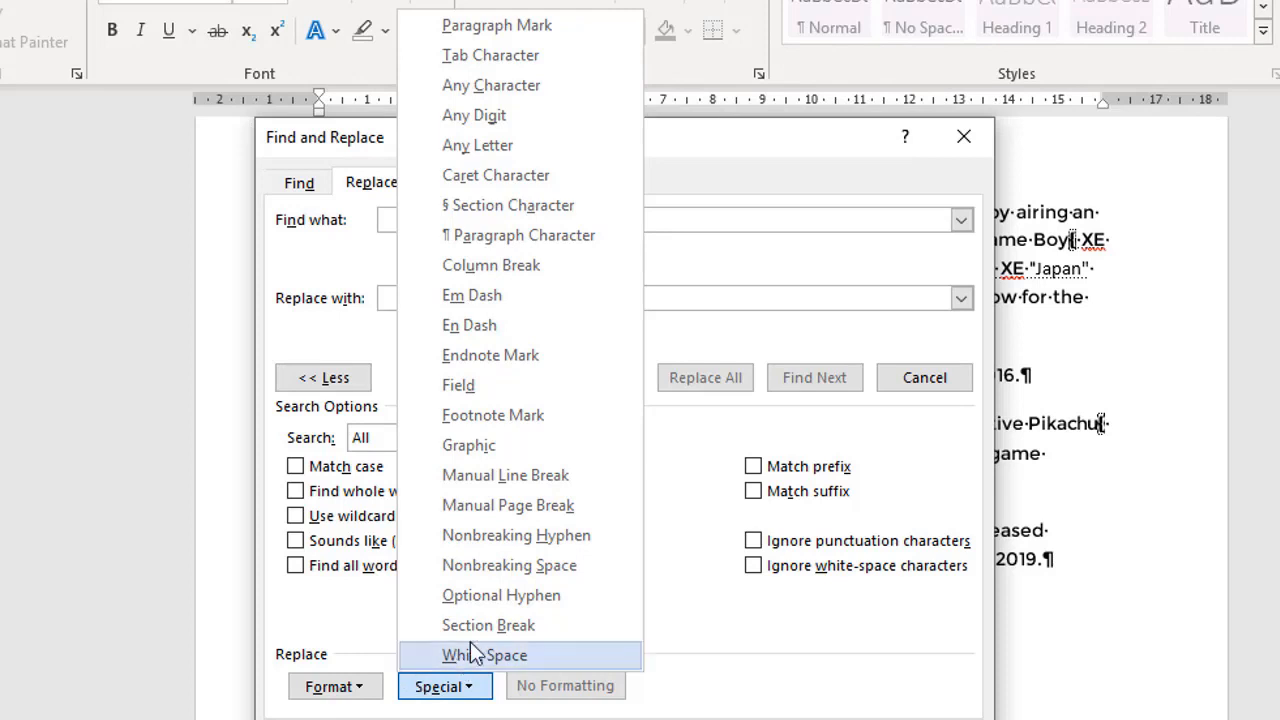
{"action": "left_click", "coordinate": [491, 386]}
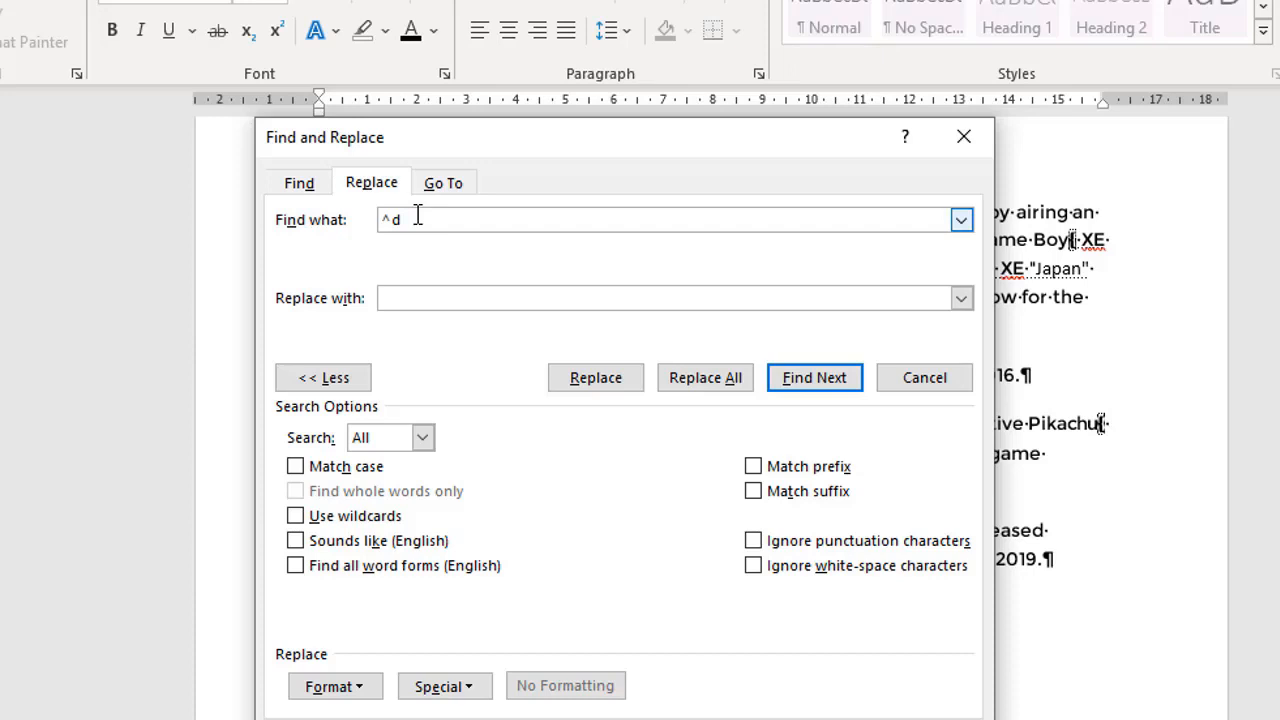
{"action": "type", "text": "XE"}
{"action": "left_click", "coordinate": [407, 293]}
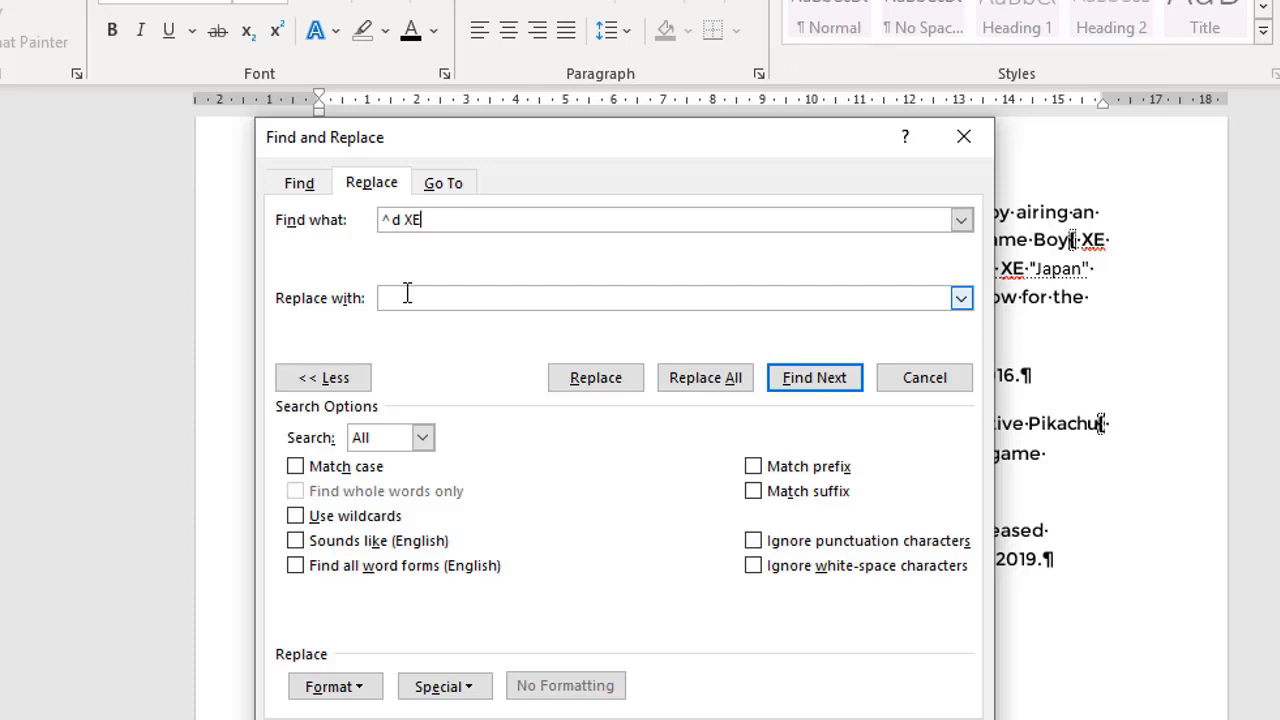
{"action": "left_click", "coordinate": [722, 378]}
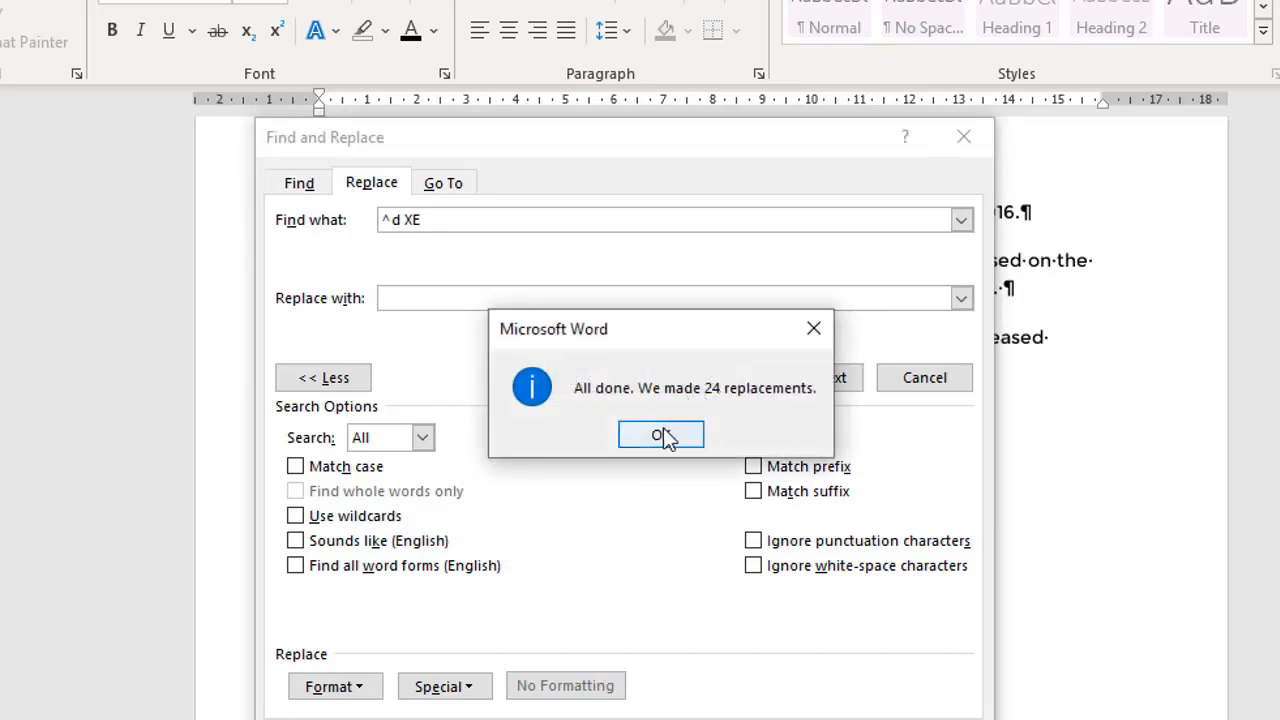
- Close Find and Replace and check the document from the index back to the first page for leftover index entry fields
{"action": "left_click", "coordinate": [664, 436]}
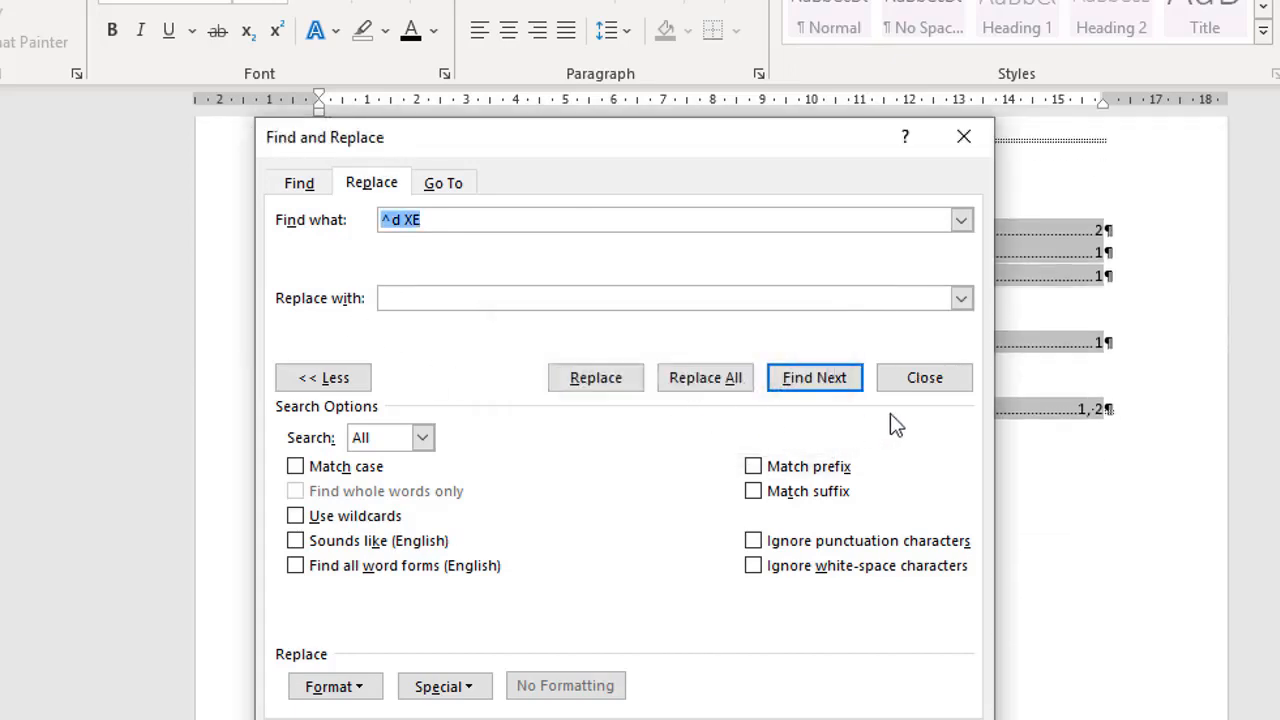
{"action": "left_click", "coordinate": [935, 378]}
{"action": "scroll", "coordinate": [873, 234], "scroll_direction": "up", "scroll_amount": 2}
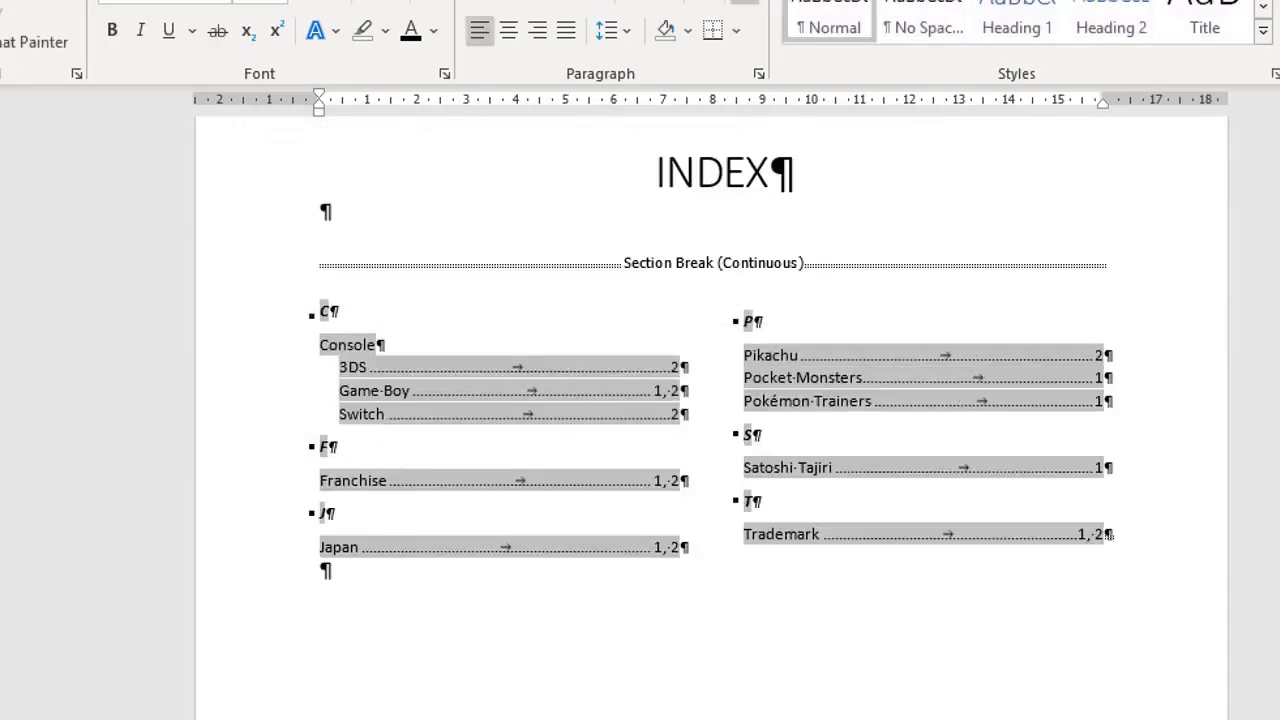
{"action": "left_click_drag", "start_coordinate": [1275, 545], "coordinate": [1273, 172]}
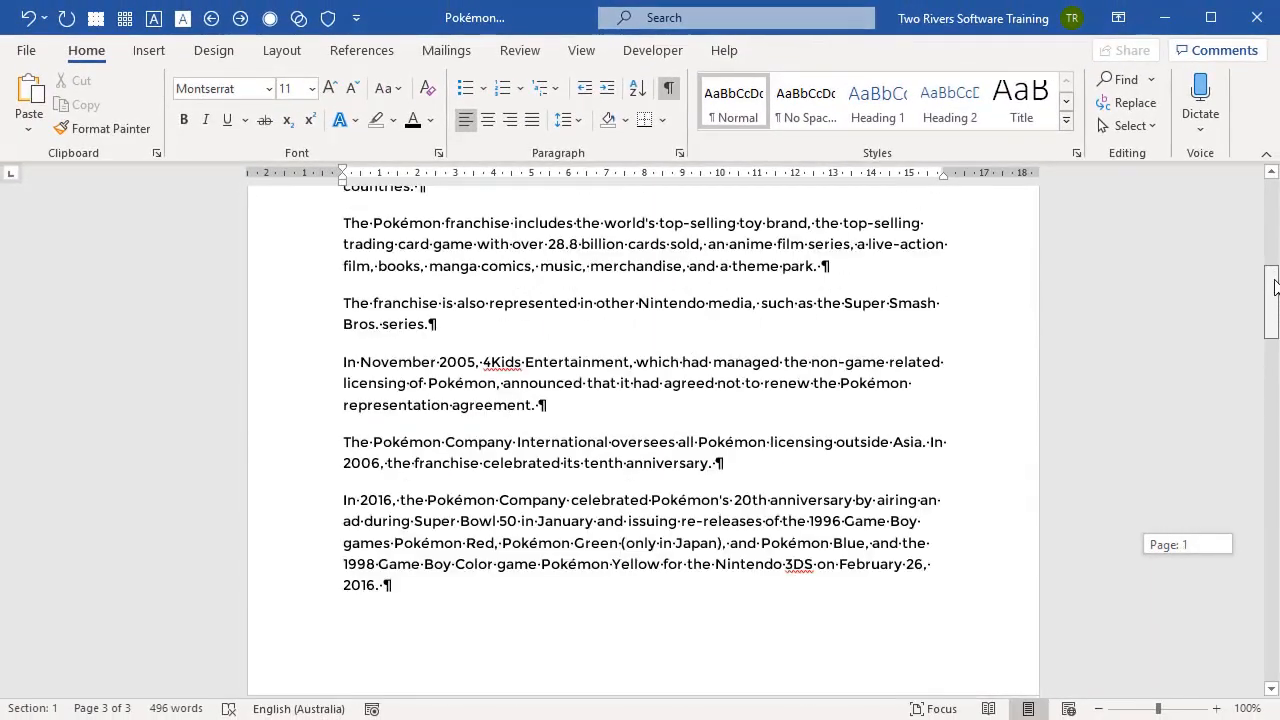
{"action": "left_click_drag", "start_coordinate": [1272, 172], "coordinate": [1270, 170]}
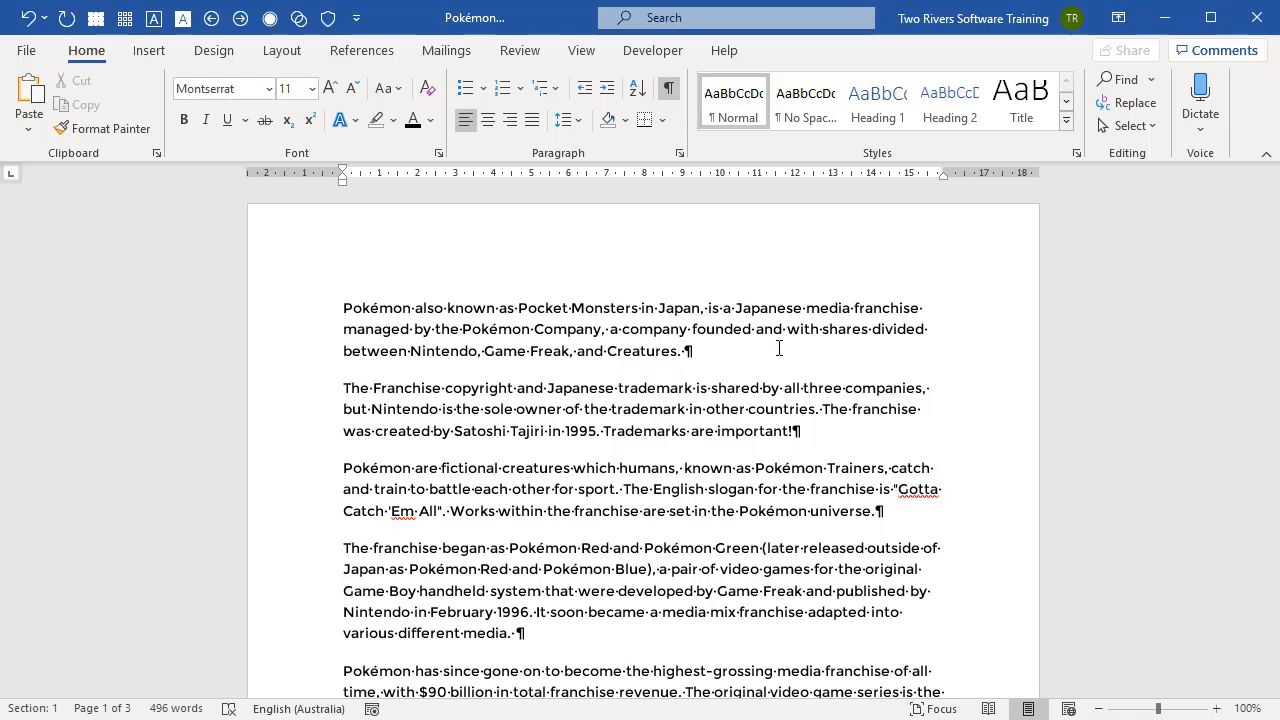
- Start AutoMark from the Index settings to mark the Pokémon document's entries again from a concordance file
{"action": "left_click", "coordinate": [362, 50]}
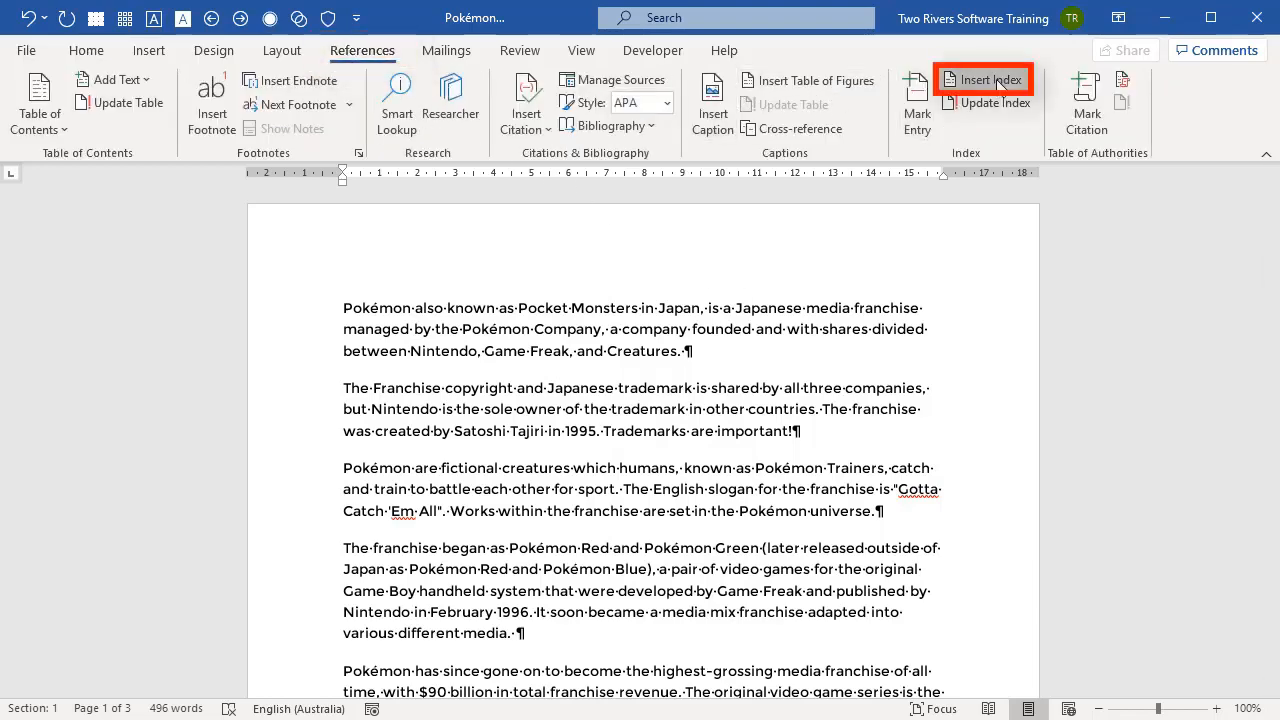
{"action": "left_click", "coordinate": [992, 82]}
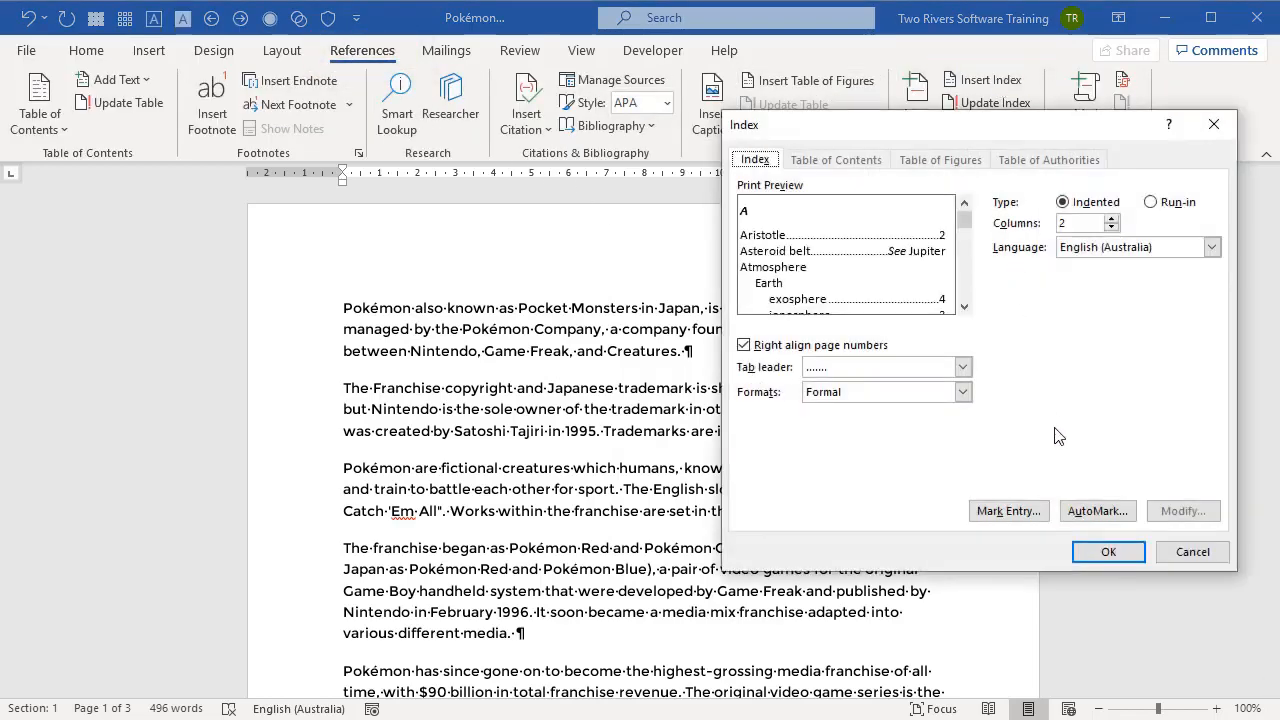
{"action": "left_click", "coordinate": [1097, 512]}
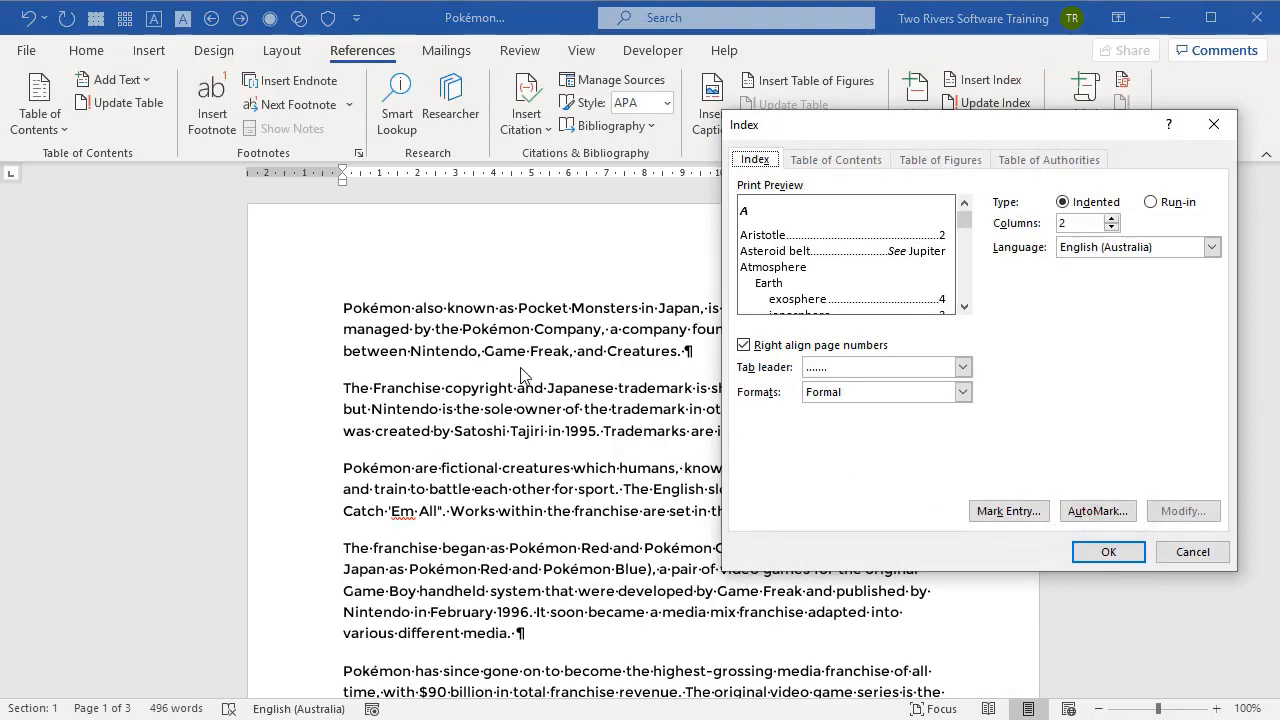